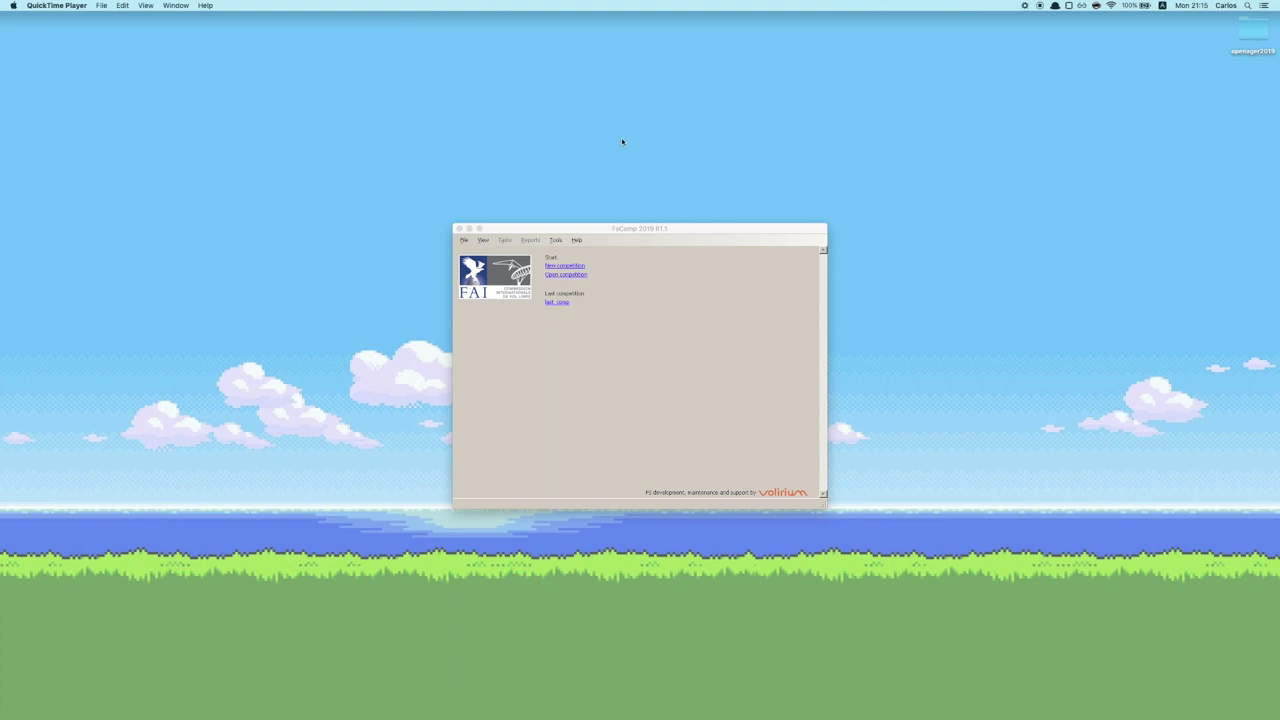
# - Activate the FsComp 2019 window showing its start screen
pyautogui.click(582, 266)
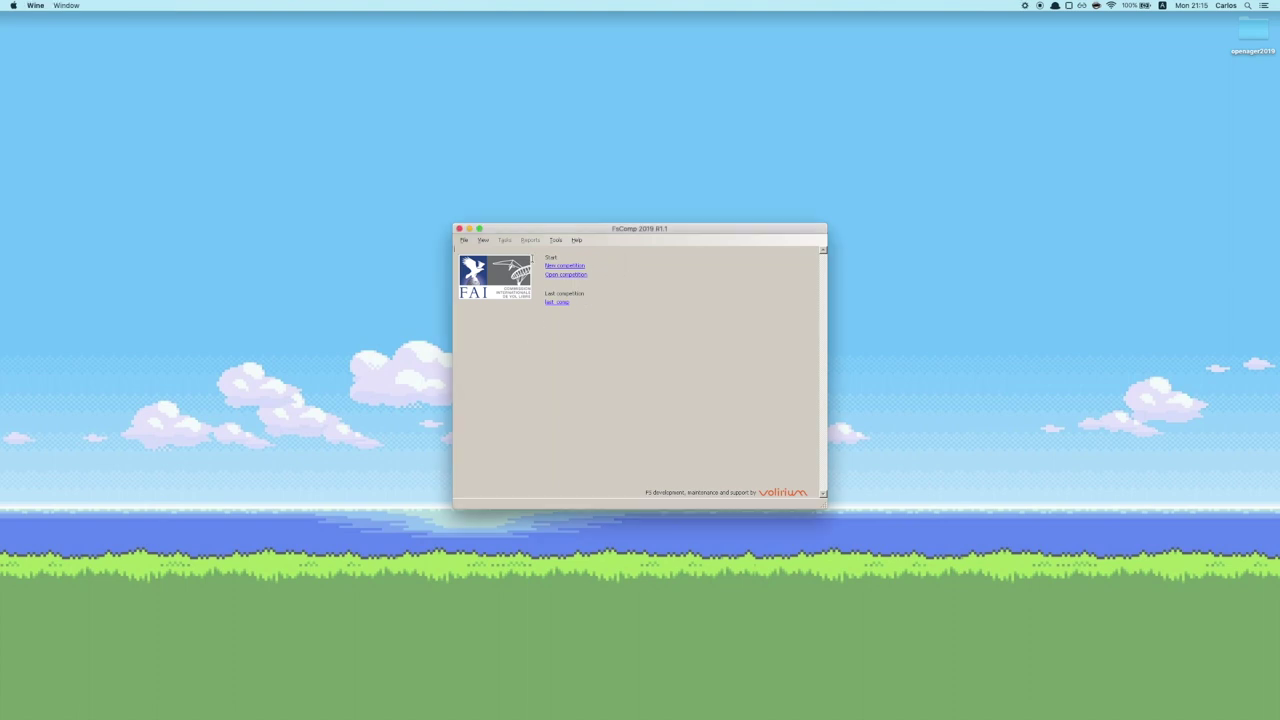
# - Start a new competition from the start page to get the Competition Details form
pyautogui.click(568, 268)
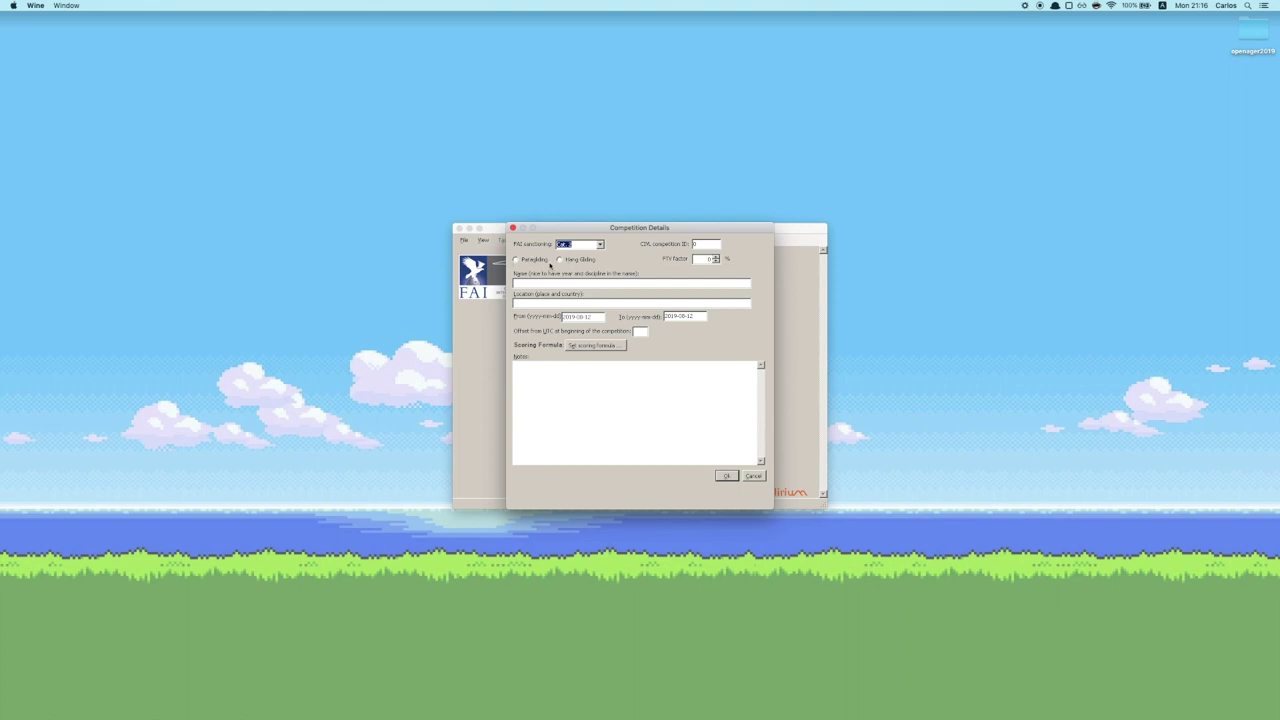
# - Set category Cat 2, CIVL ID 123, hang gliding type and PTV factor 2
pyautogui.click(600, 245)
pyautogui.click(575, 262)
pyautogui.doubleClick(712, 244)
pyautogui.write('123')
pyautogui.click(574, 260)
pyautogui.click(715, 256)
pyautogui.click(715, 256)
# - Enter name 'Open Ager 2019 Class 1', location Ager, Spain, and dates 2019-08-19 to 2019-08-27
pyautogui.write('Open Ager 2019 Ca')
pyautogui.hotkey('ctrl', 'a')
pyautogui.click(585, 284)
pyautogui.write('gen, F')
pyautogui.moveTo(572, 316); pyautogui.dragTo(591, 316)
pyautogui.write('9-08-1')
# - Choose GAP2018 as the scoring formula and confirm it
pyautogui.click(606, 347)
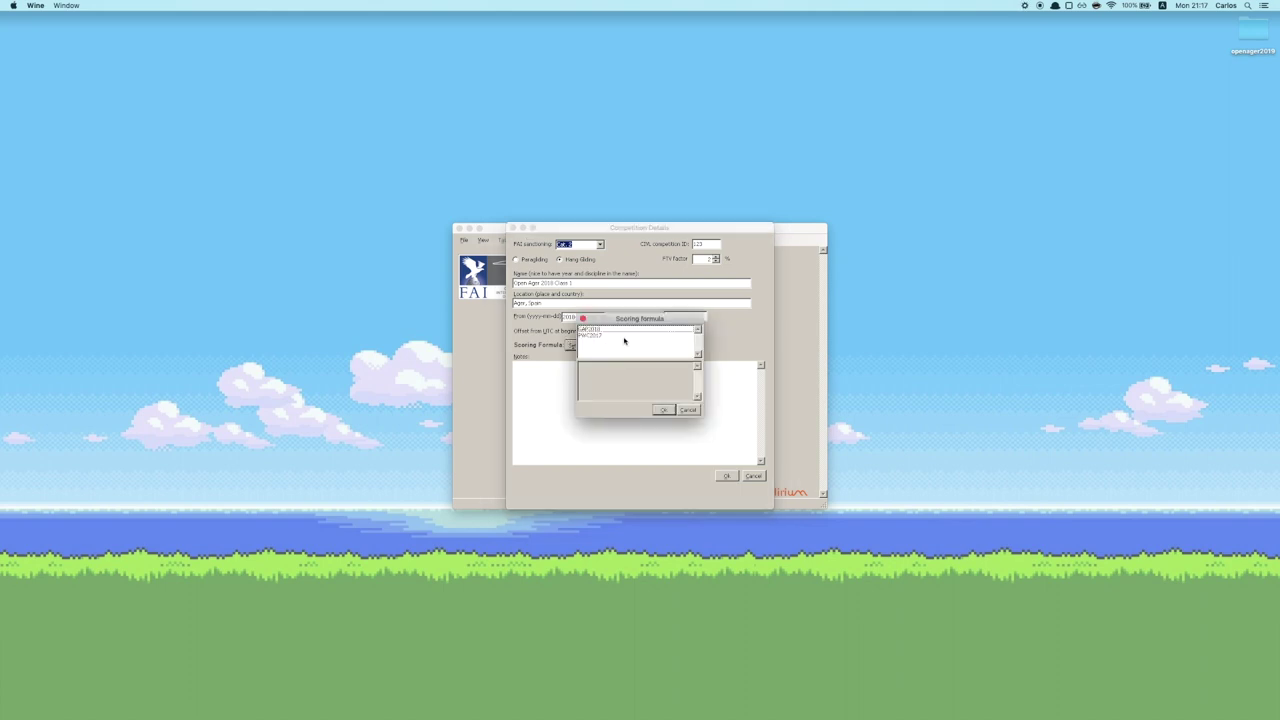
pyautogui.click(597, 331)
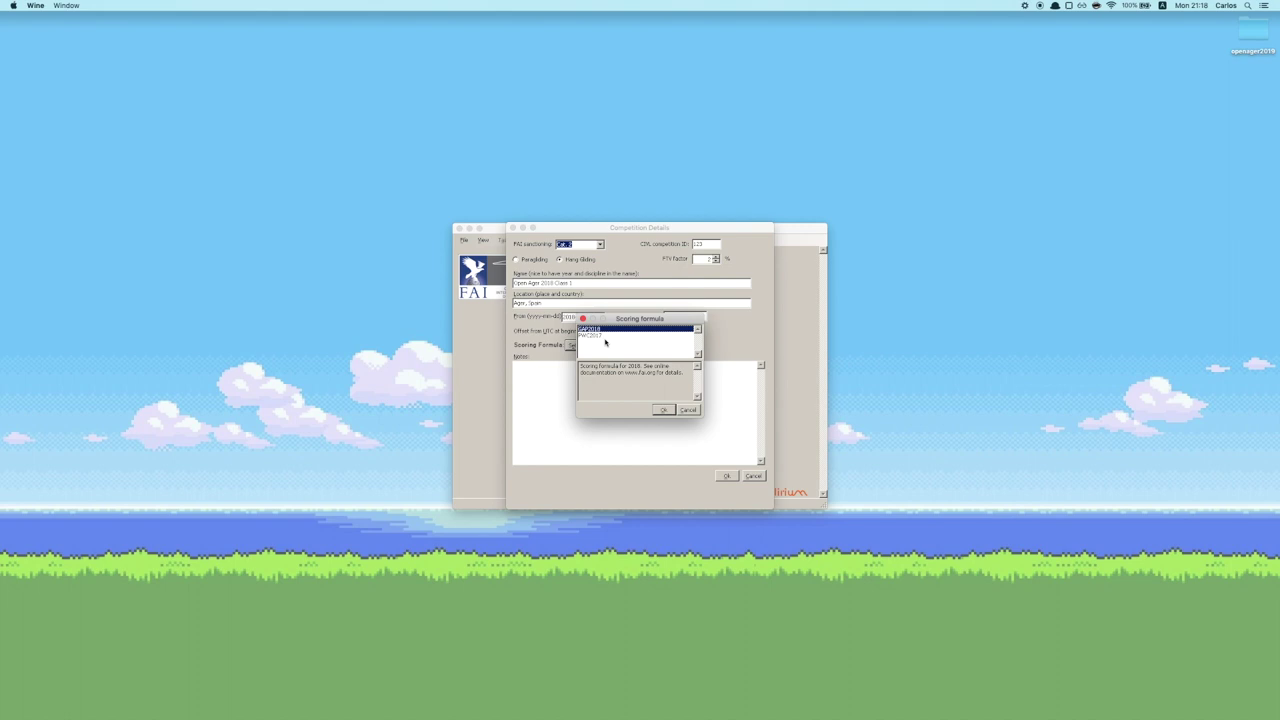
pyautogui.click(664, 410)
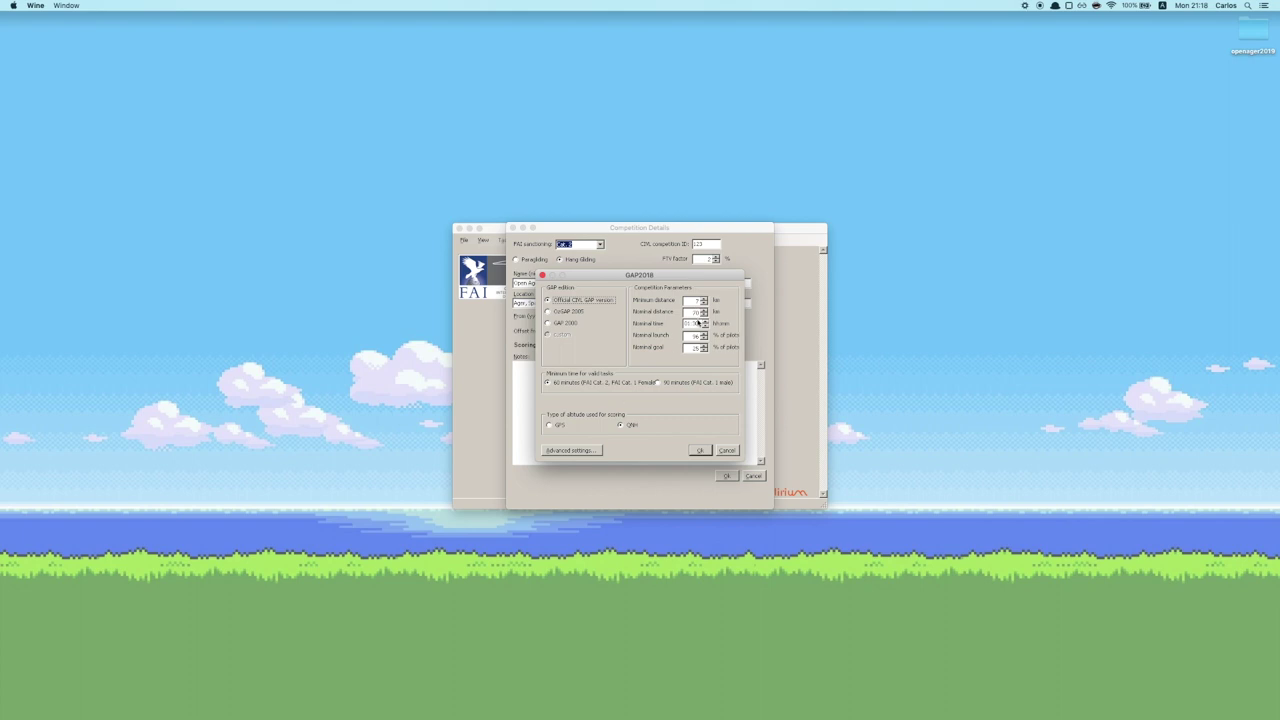
# - Apply the Hang Gliding defaults in GAP2018 Advanced Settings and accept them
pyautogui.click(571, 450)
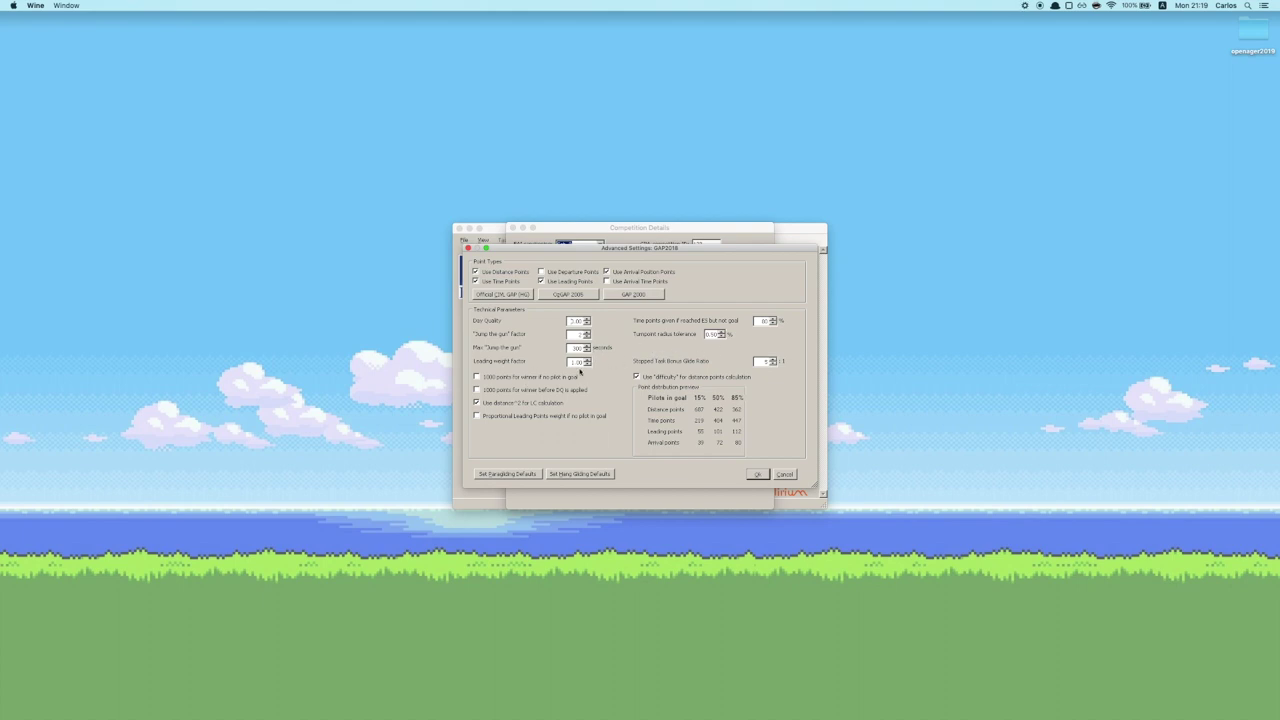
pyautogui.click(524, 474)
pyautogui.click(578, 474)
pyautogui.click(759, 475)
# - Accept the GAP2018 parameters and the competition details to create the competition
pyautogui.click(701, 451)
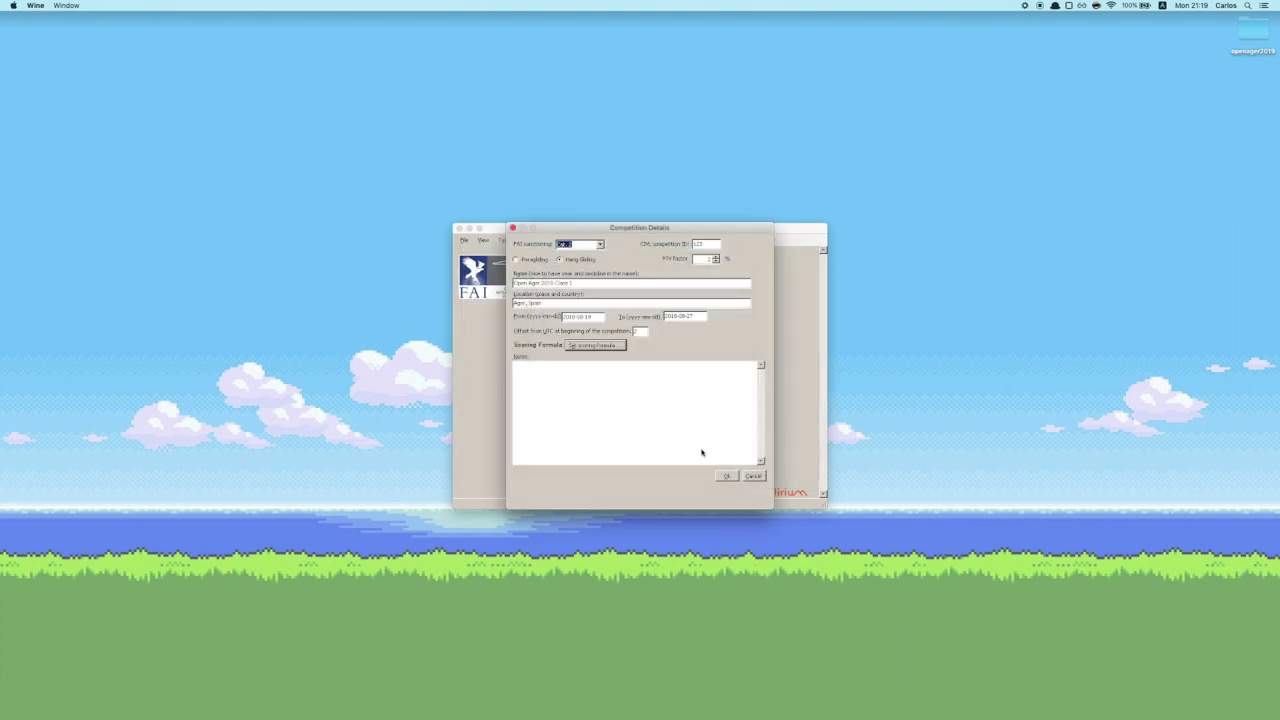
pyautogui.click(726, 476)
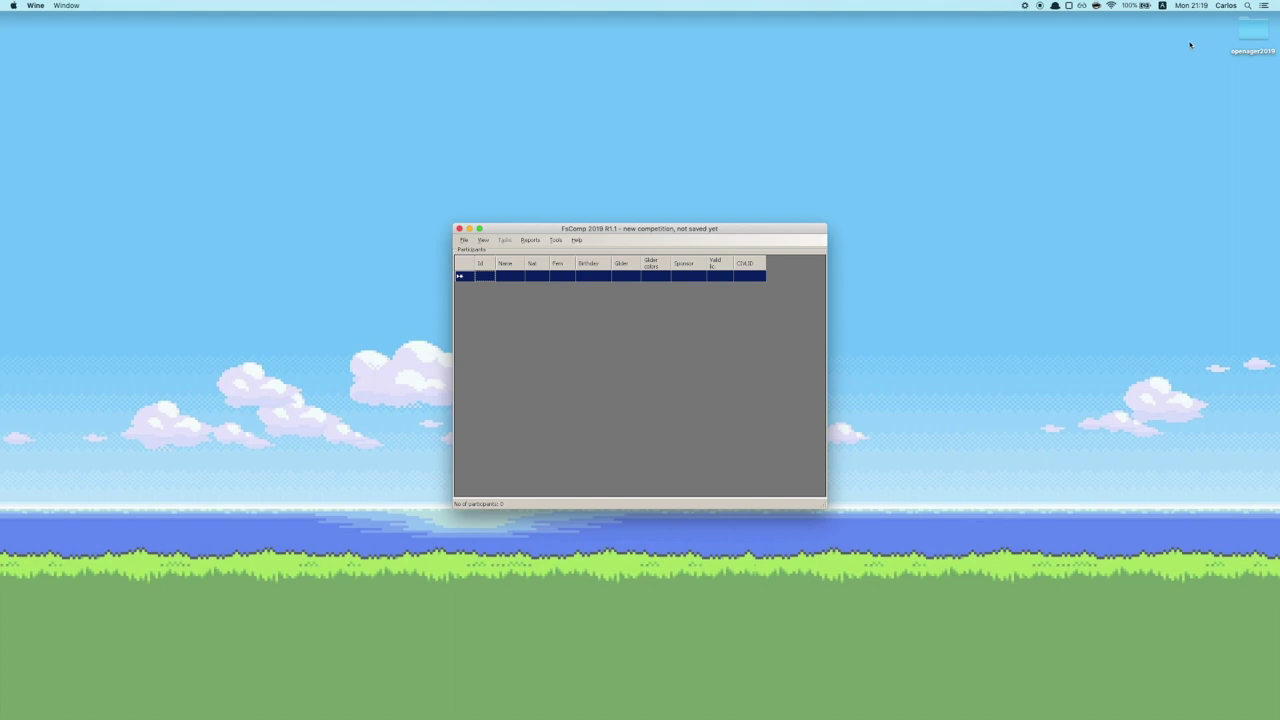
pyautogui.click(1259, 37)
# - Rename the desktop folder to openager2018 and open it
pyautogui.press('Return')
pyautogui.press('BackSpace')
pyautogui.write('8')
pyautogui.press('Return')
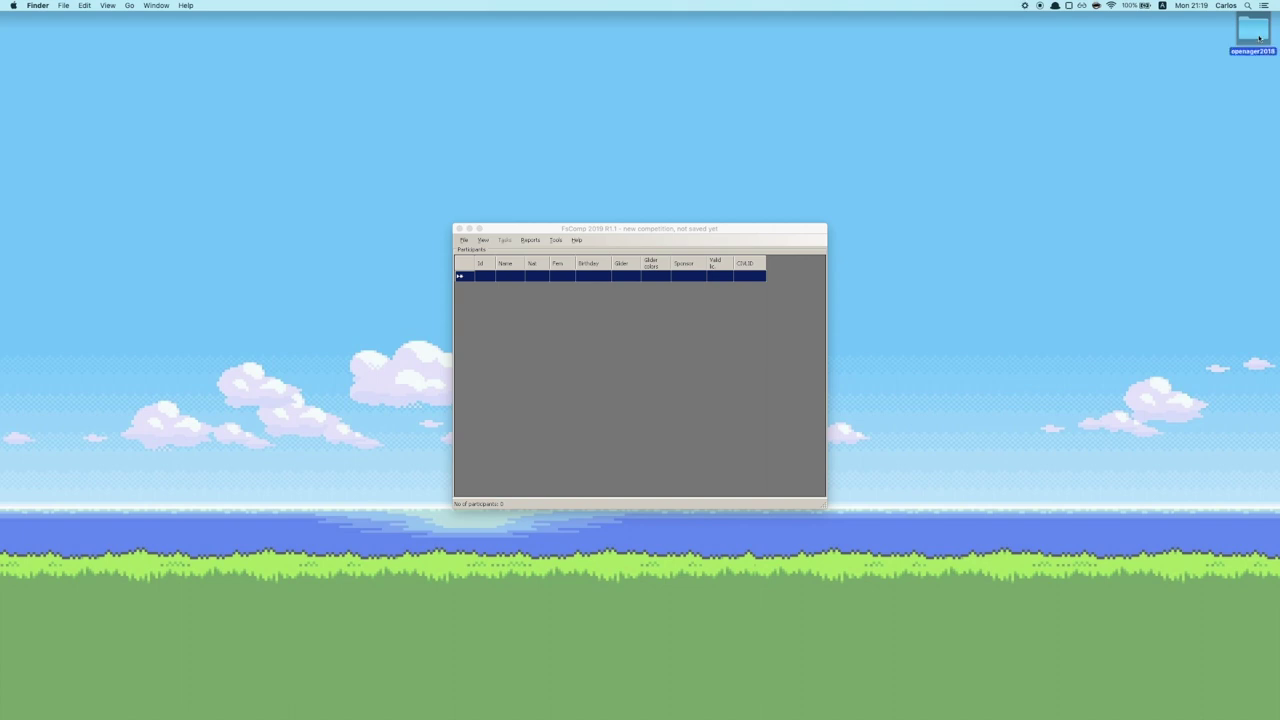
pyautogui.doubleClick(1253, 32)
# - Place the folder window beside FsComp and expand tasks to show d1 through d5
pyautogui.moveTo(421, 190); pyautogui.dragTo(267, 192)
pyautogui.moveTo(692, 220); pyautogui.dragTo(861, 140)
pyautogui.moveTo(362, 192); pyautogui.dragTo(385, 150)
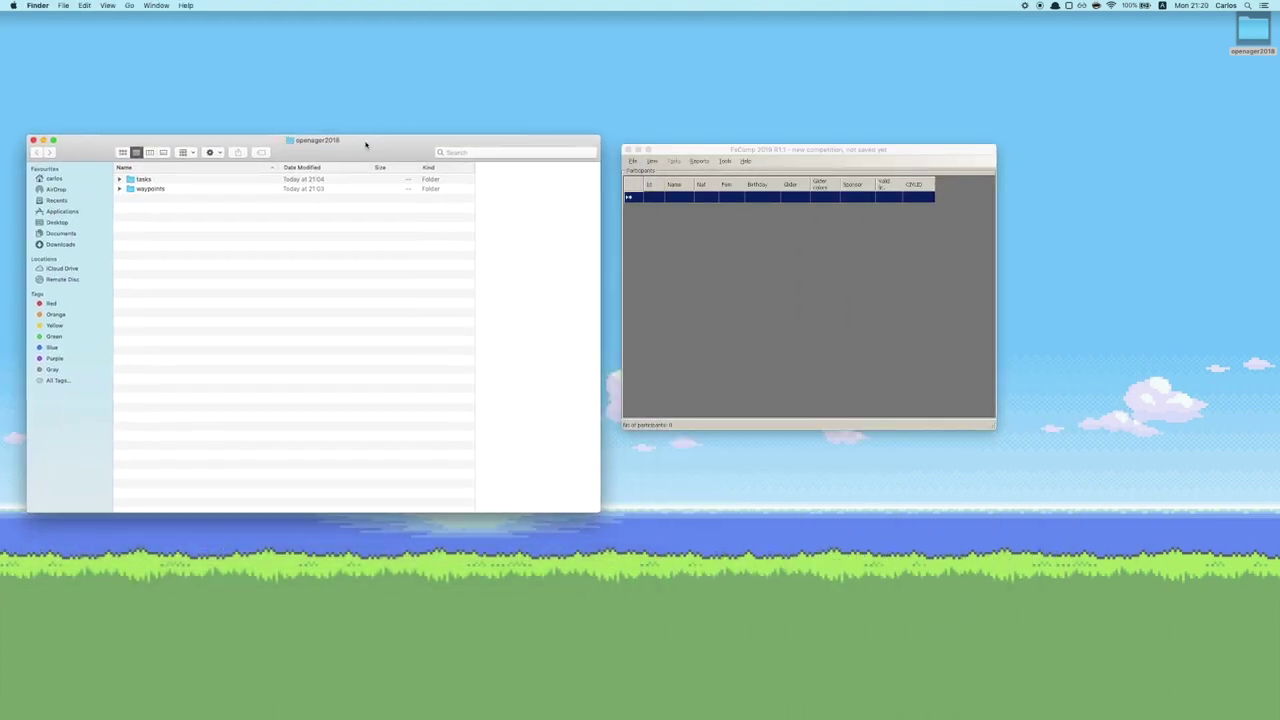
pyautogui.click(120, 179)
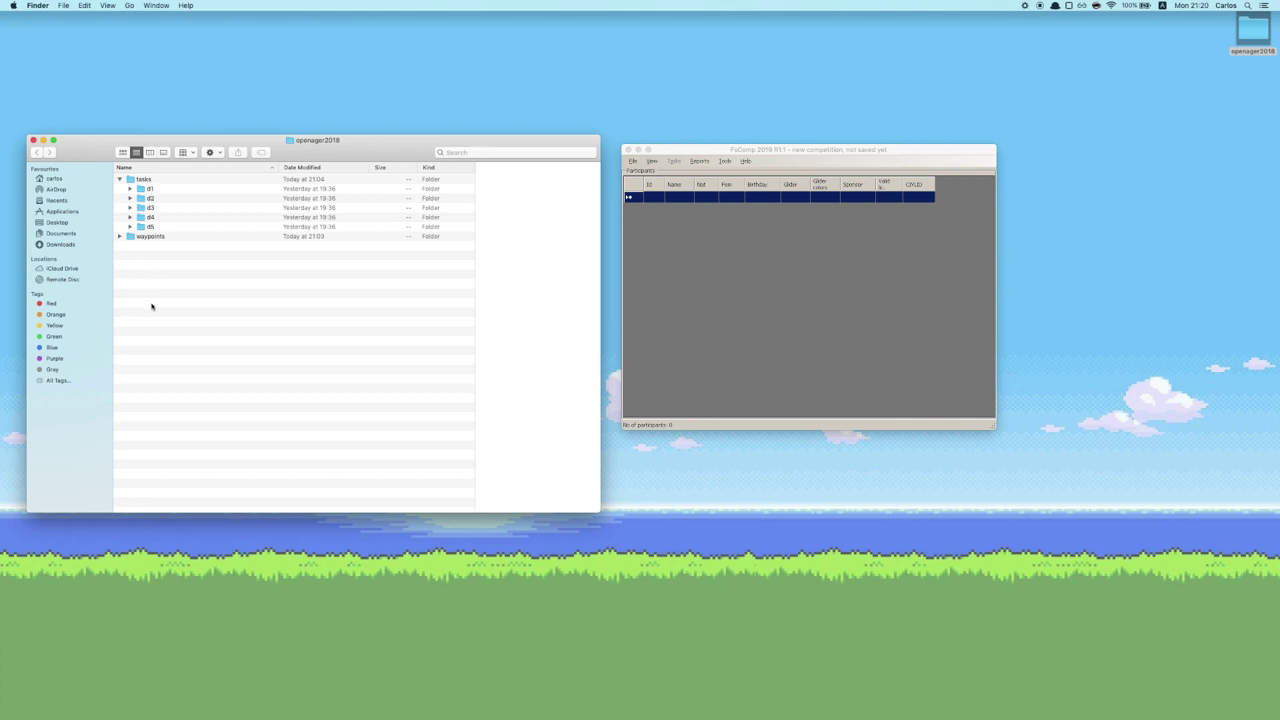
# - Expand waypoints and day folders d1–d5 to reveal ager.wpt and each tracks folder
pyautogui.click(119, 237)
pyautogui.click(130, 189)
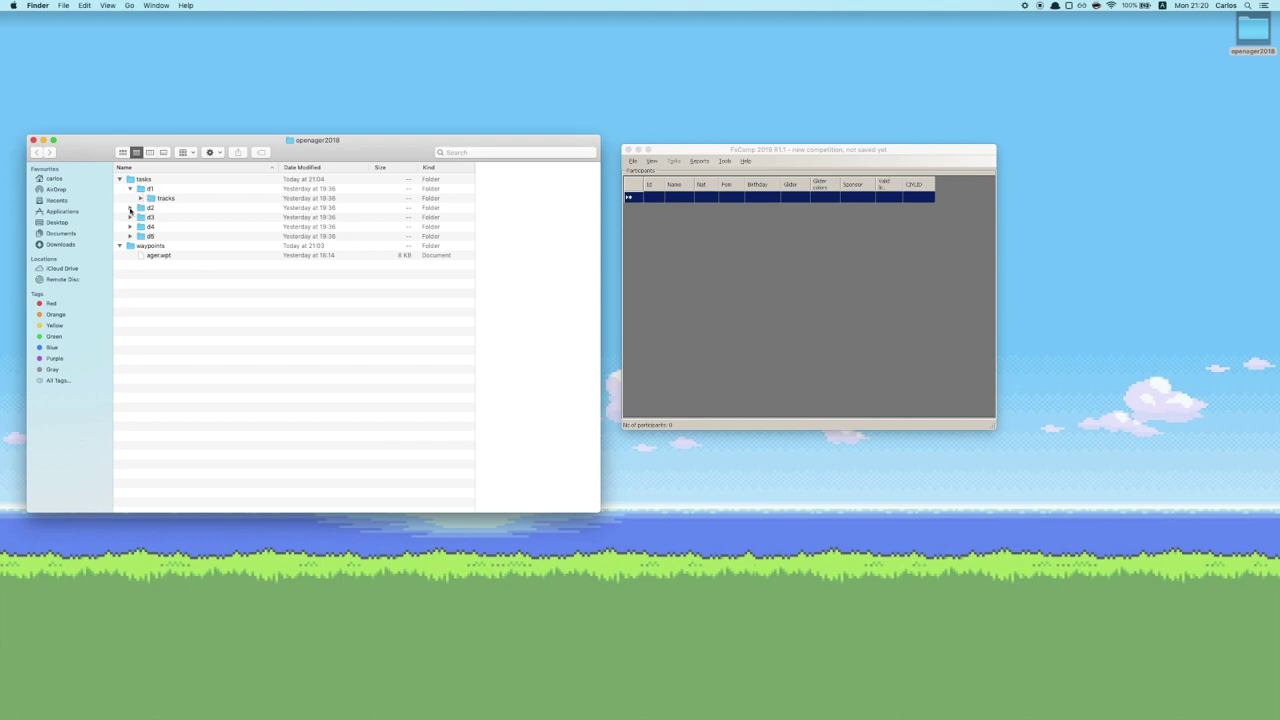
pyautogui.click(130, 208)
pyautogui.click(130, 227)
pyautogui.click(130, 245)
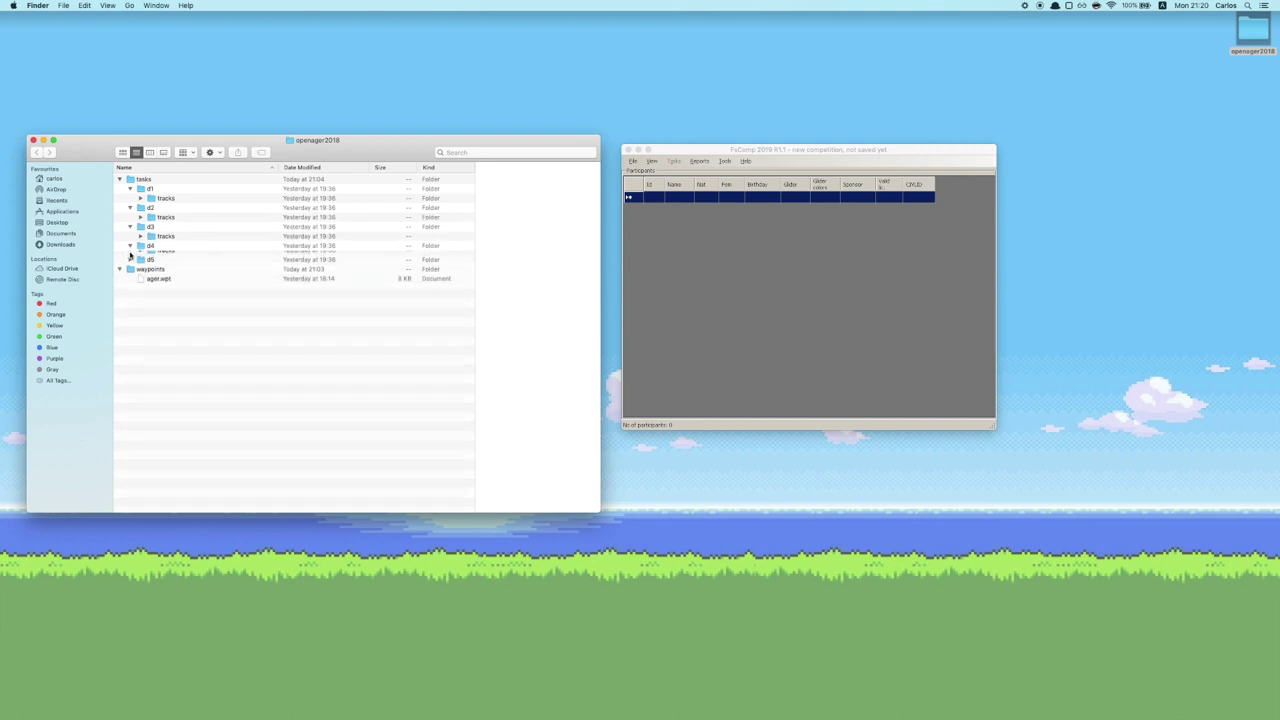
pyautogui.click(130, 264)
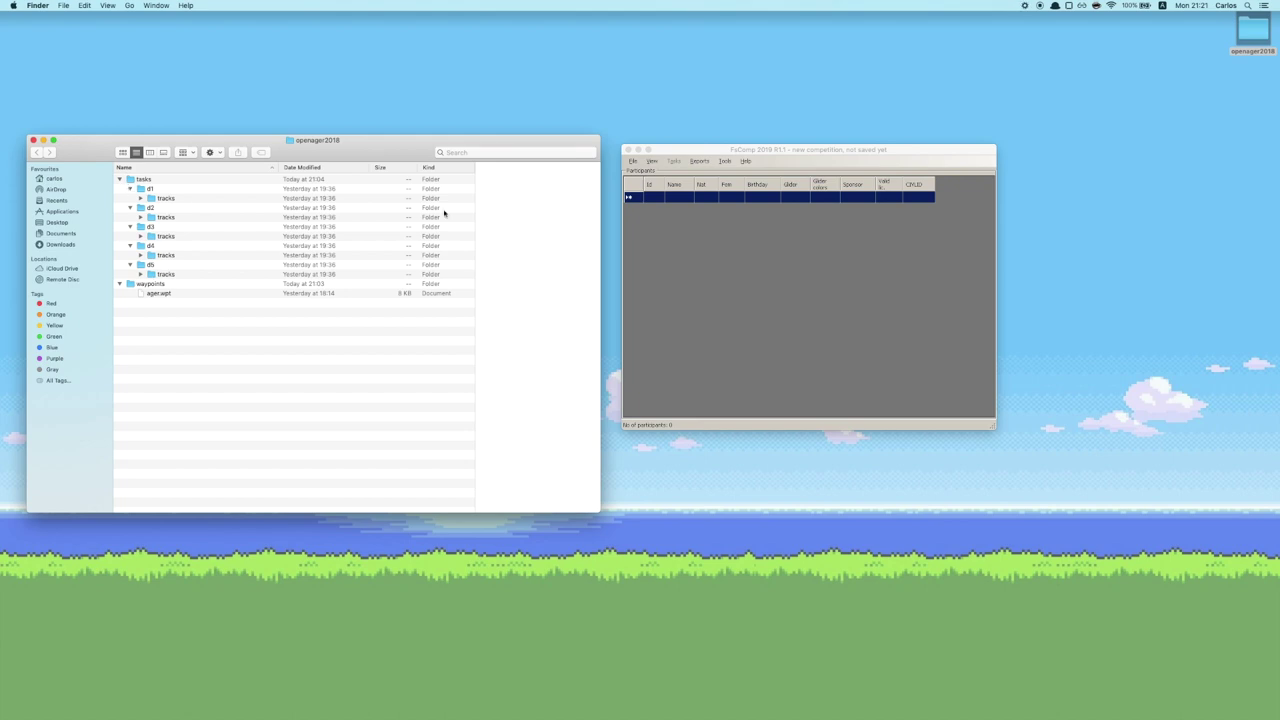
# - Arrange the Finder and FsComp windows side by side with FsComp in front
pyautogui.moveTo(805, 155); pyautogui.dragTo(583, 183)
pyautogui.moveTo(571, 136); pyautogui.dragTo(600, 148)
pyautogui.click(738, 268)
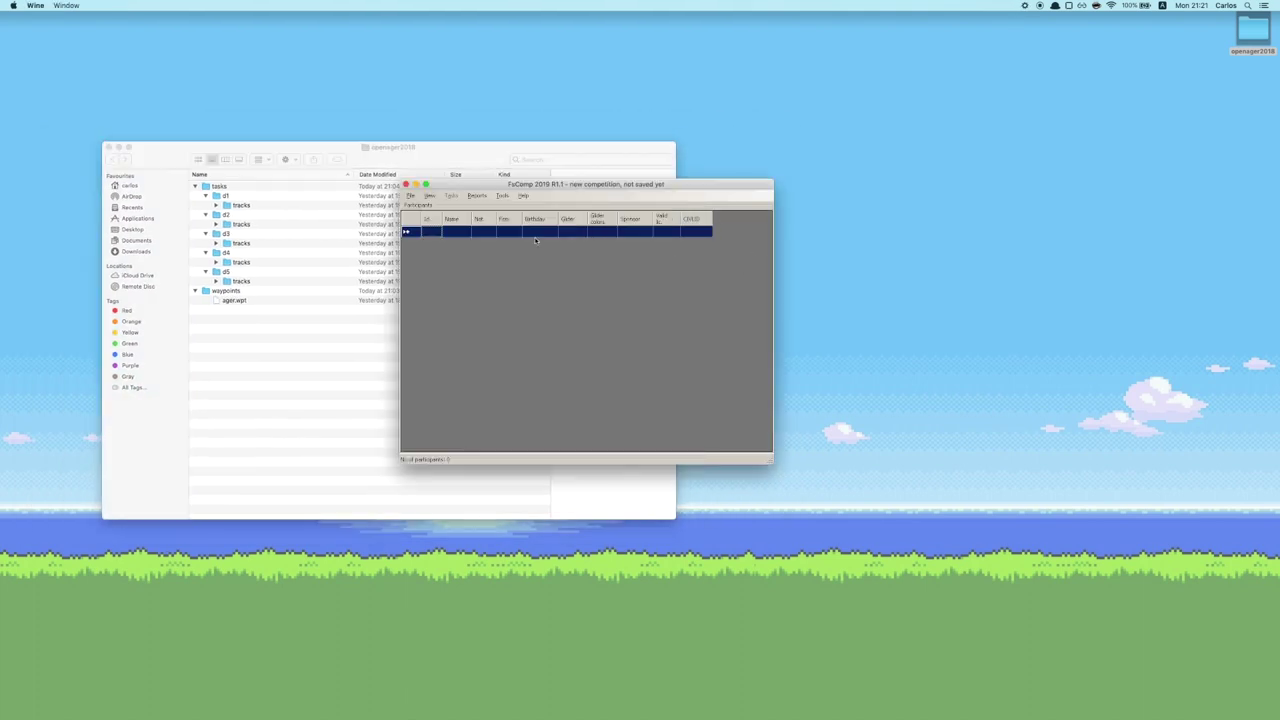
# - Add a new participant with Id 1 and enter the pilot's name
pyautogui.doubleClick(433, 233)
pyautogui.click(597, 221)
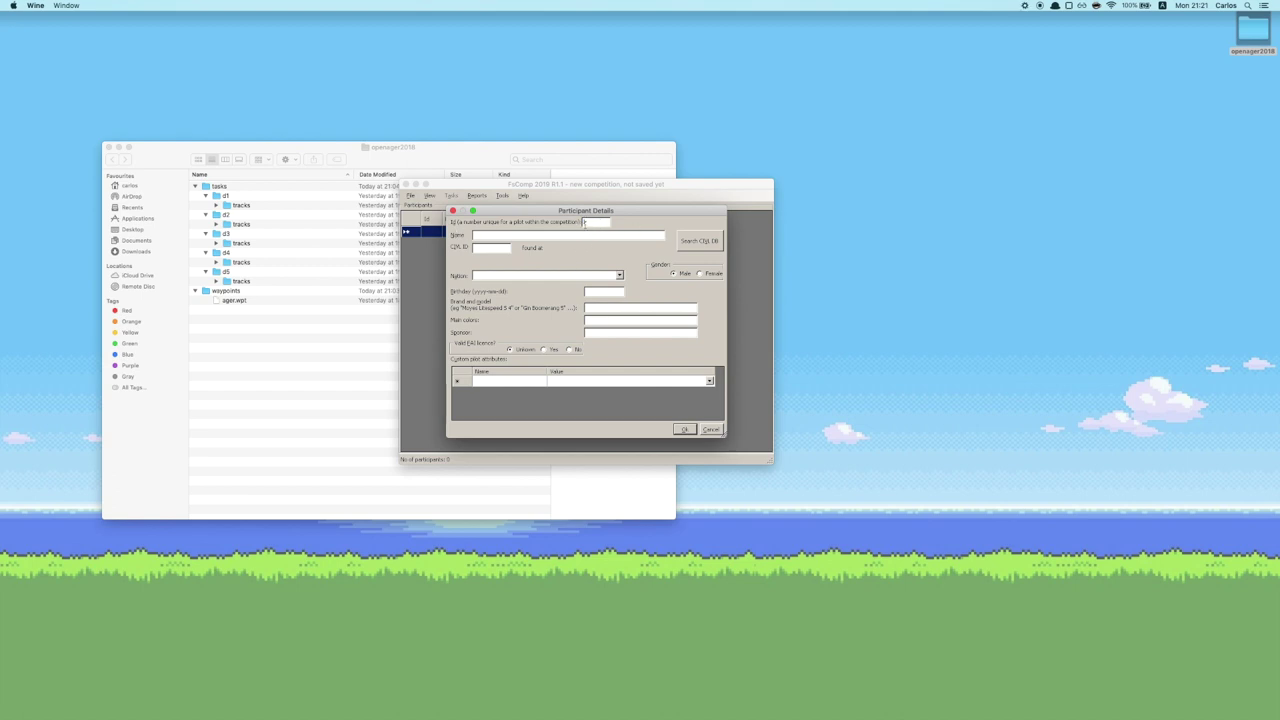
pyautogui.doubleClick(599, 222)
pyautogui.write('test1')
pyautogui.moveTo(604, 221); pyautogui.dragTo(560, 222)
pyautogui.write('1')
pyautogui.click(524, 237)
pyautogui.write('John Doe')
pyautogui.press('Tab')
# - Set nation Angola, main colours 'Blue and red', and mark the FAI licence valid
pyautogui.click(618, 274)
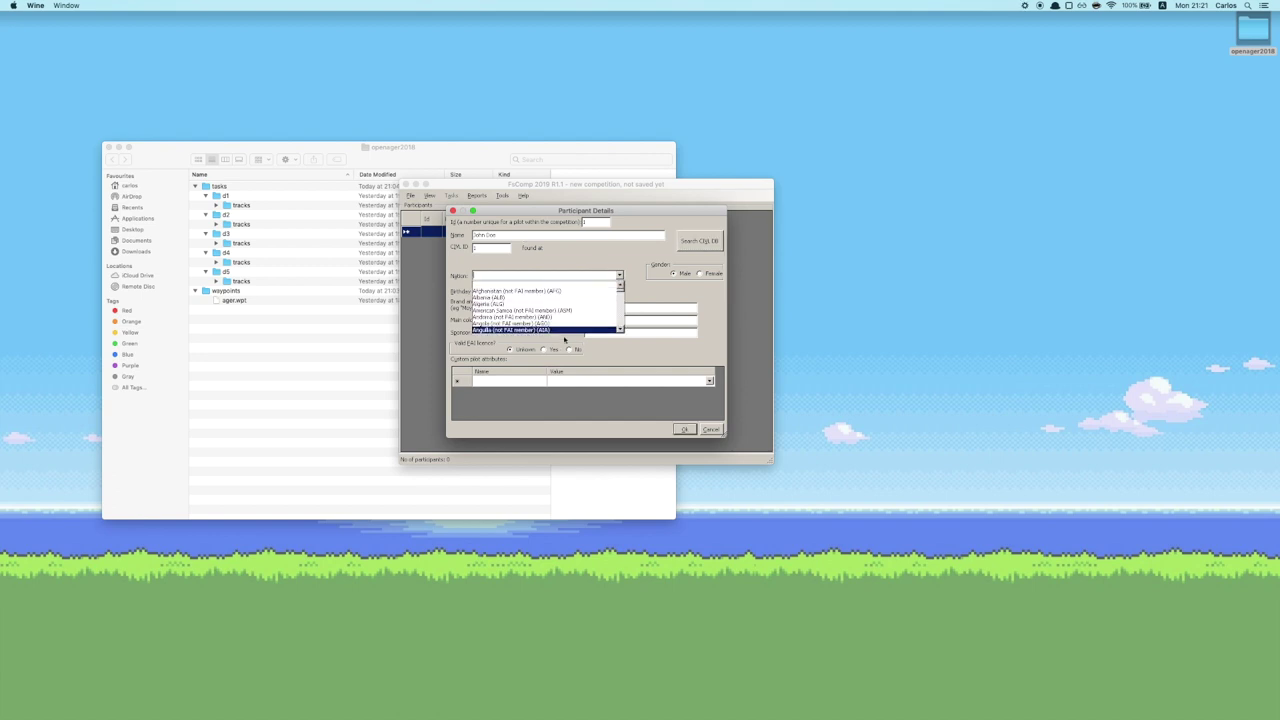
pyautogui.click(566, 327)
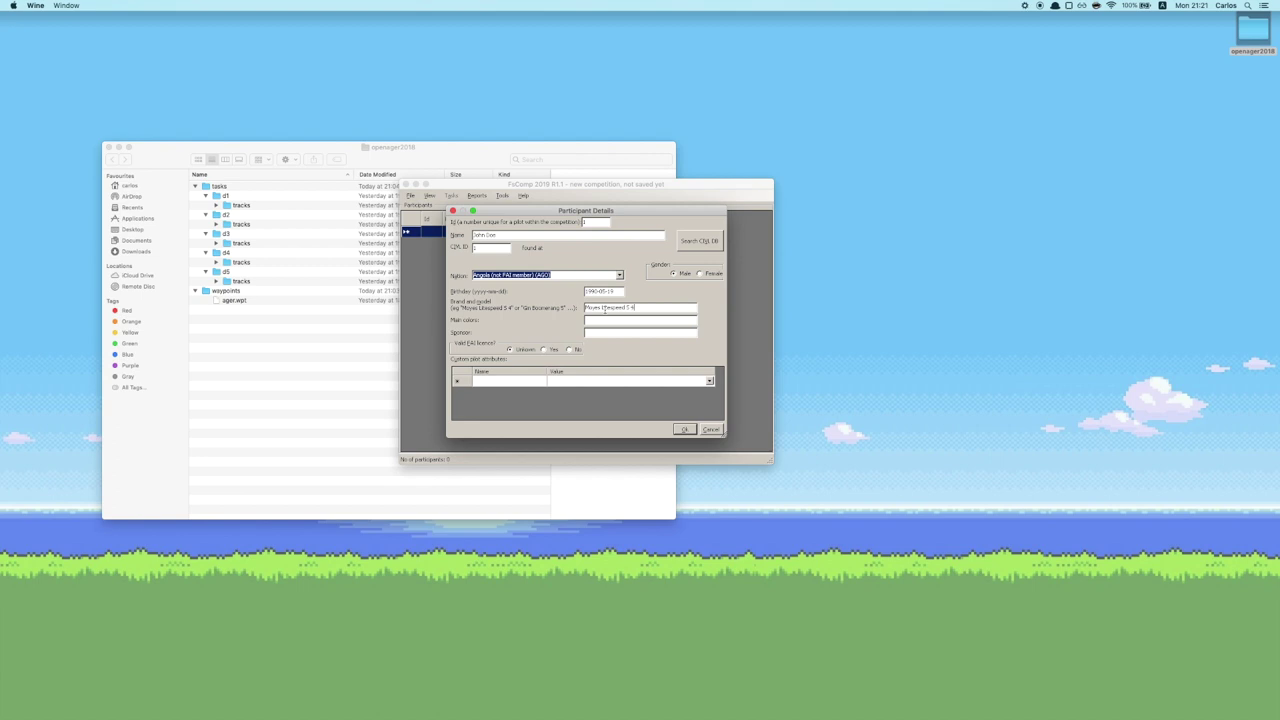
pyautogui.write('and red')
pyautogui.click(545, 350)
# - Add the custom attribute Vegetarian with value Yes
pyautogui.click(517, 382)
pyautogui.click(505, 381)
pyautogui.write('xegetarian')
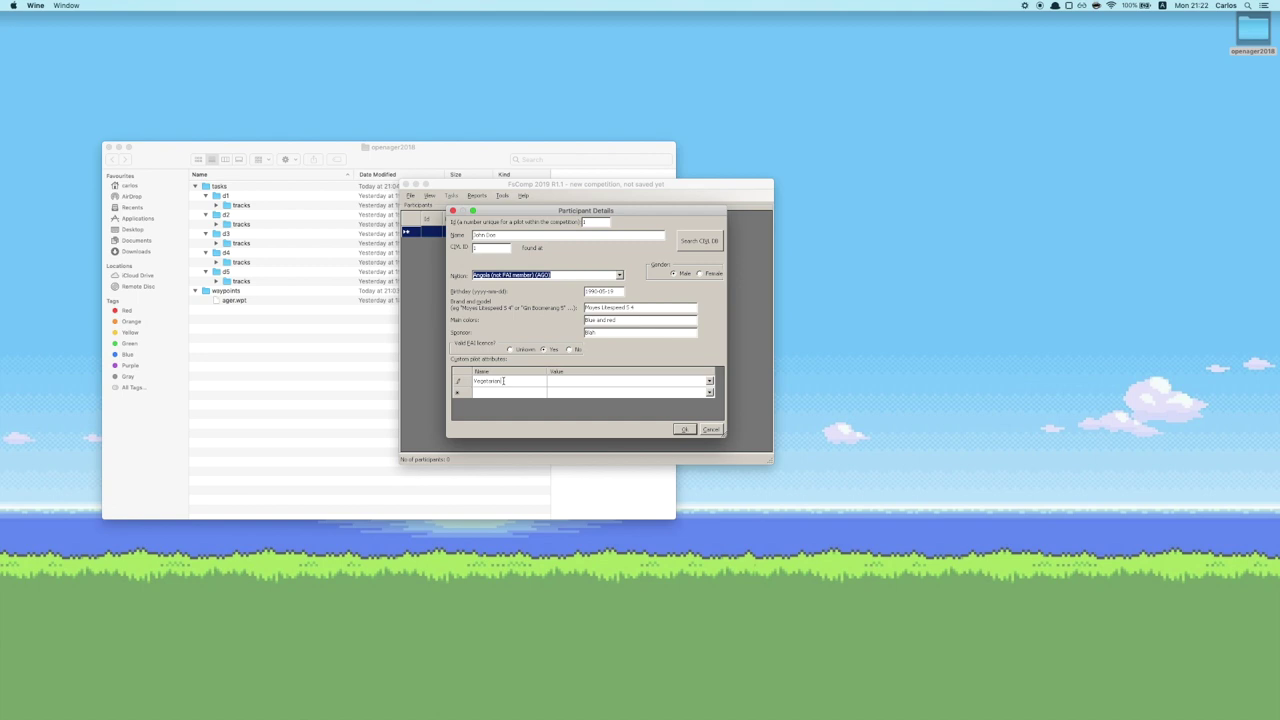
pyautogui.press('Tab')
pyautogui.write('Yes')
# - Add attribute 'Retrieval needed' set to No, save the pilot, and enlarge the window
pyautogui.click(504, 393)
pyautogui.write('Wetrieval needed?')
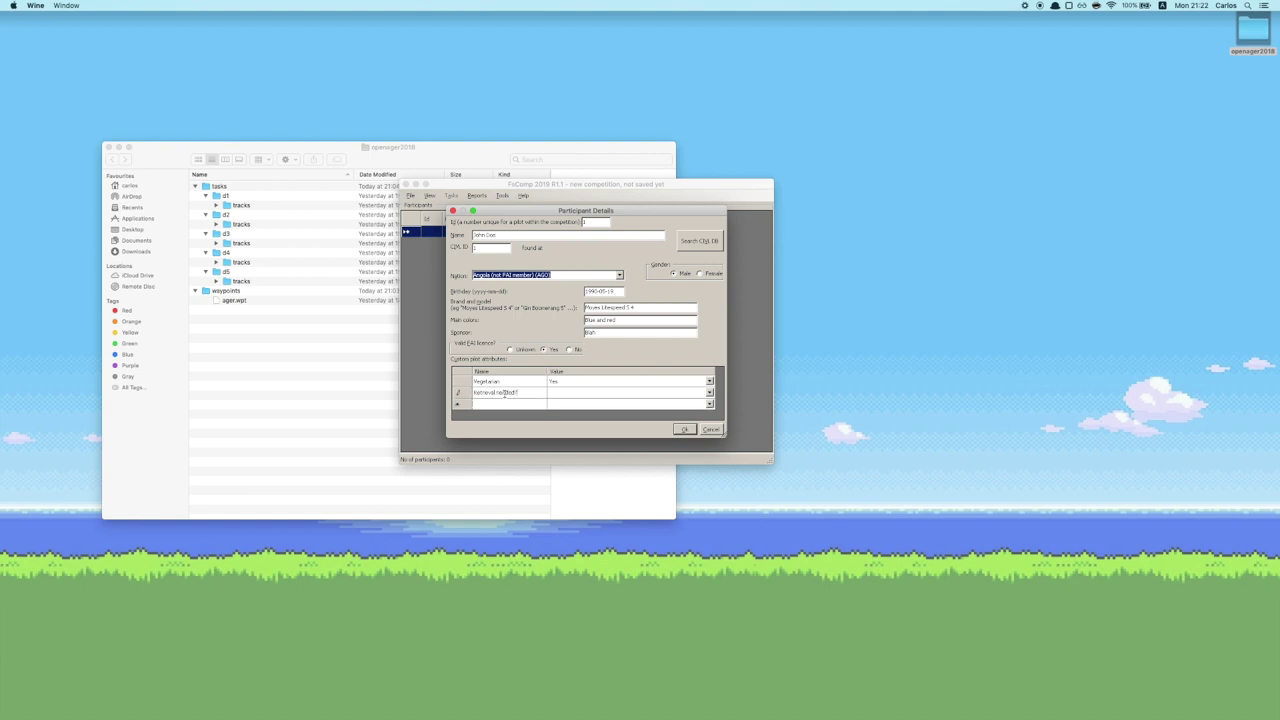
pyautogui.press('Tab')
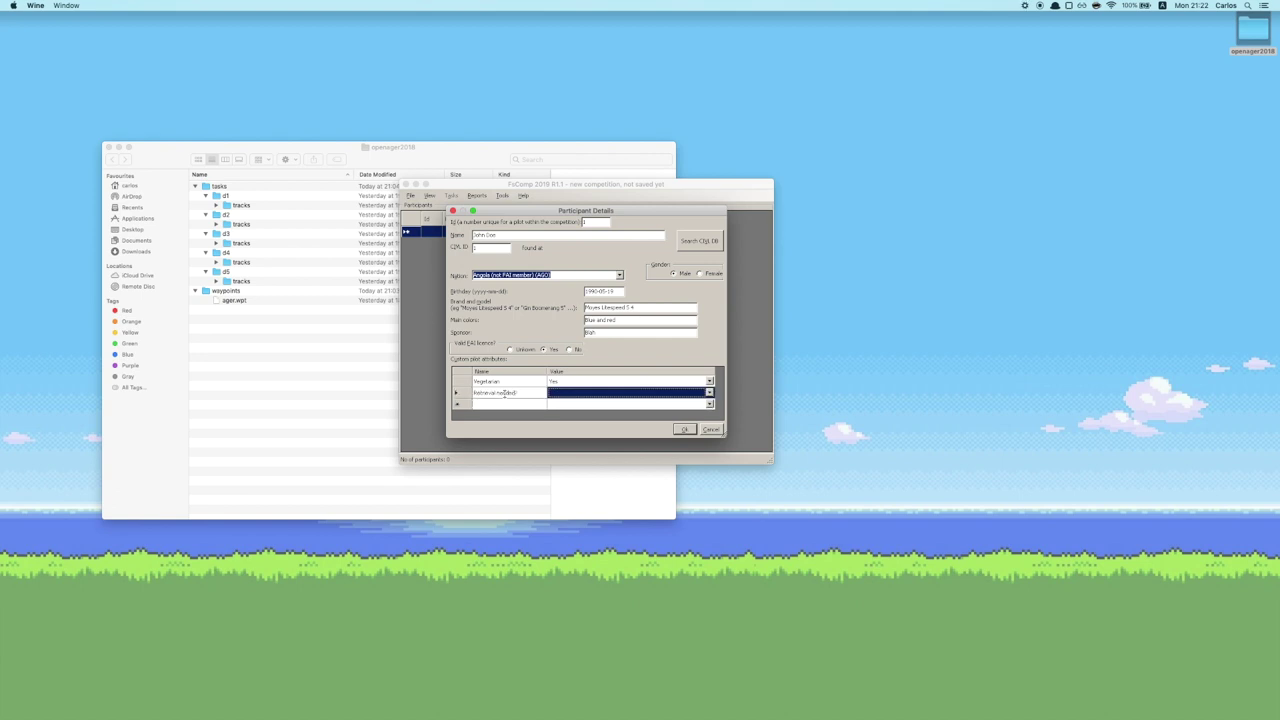
pyautogui.write('No')
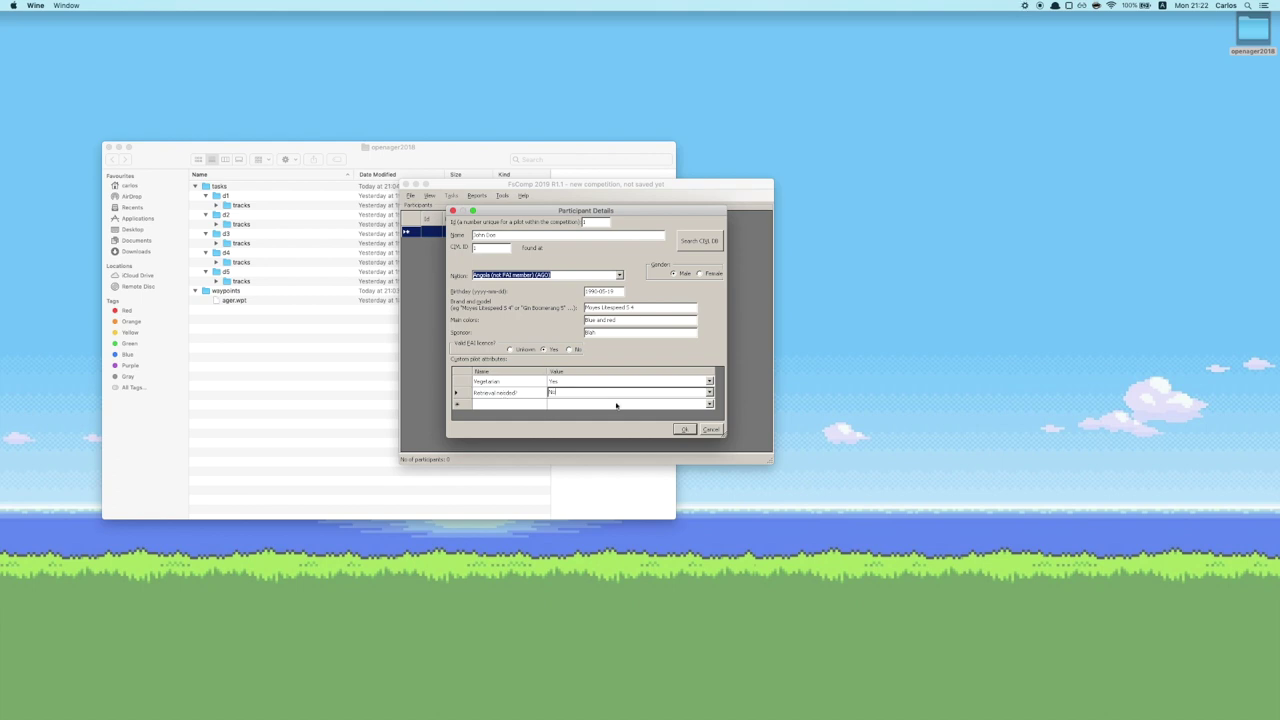
pyautogui.click(683, 429)
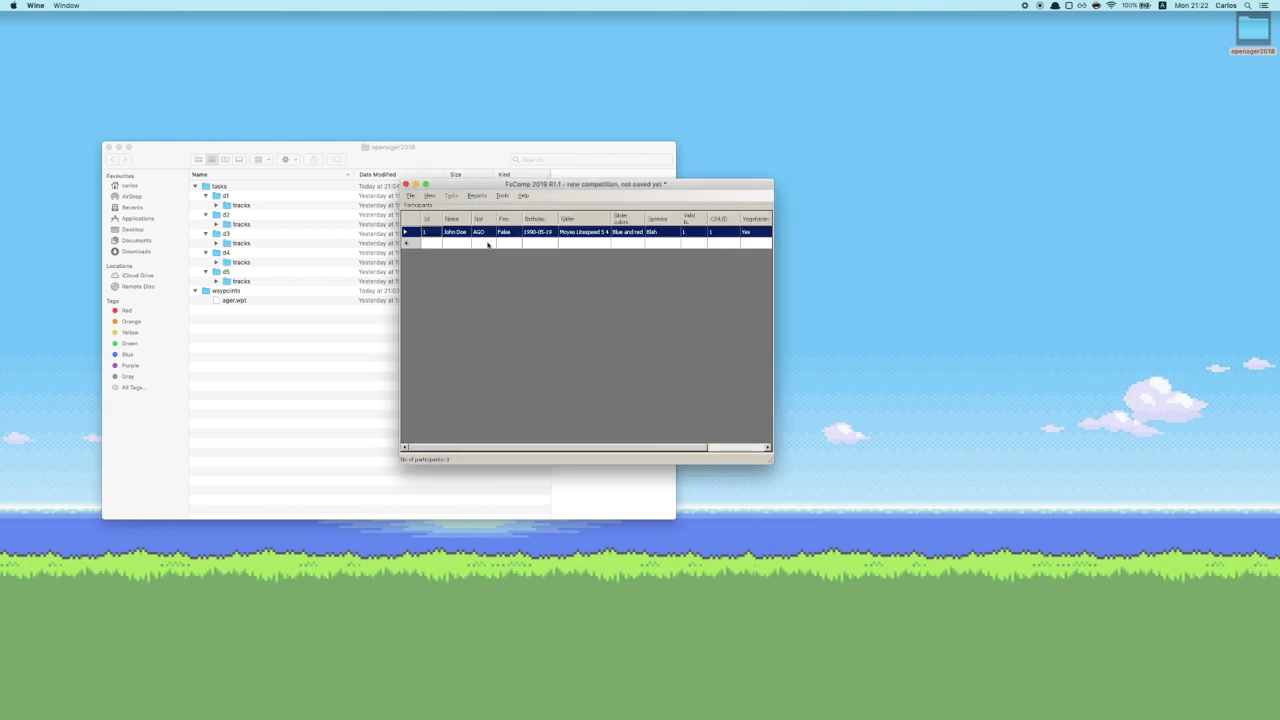
pyautogui.moveTo(768, 461); pyautogui.dragTo(906, 479)
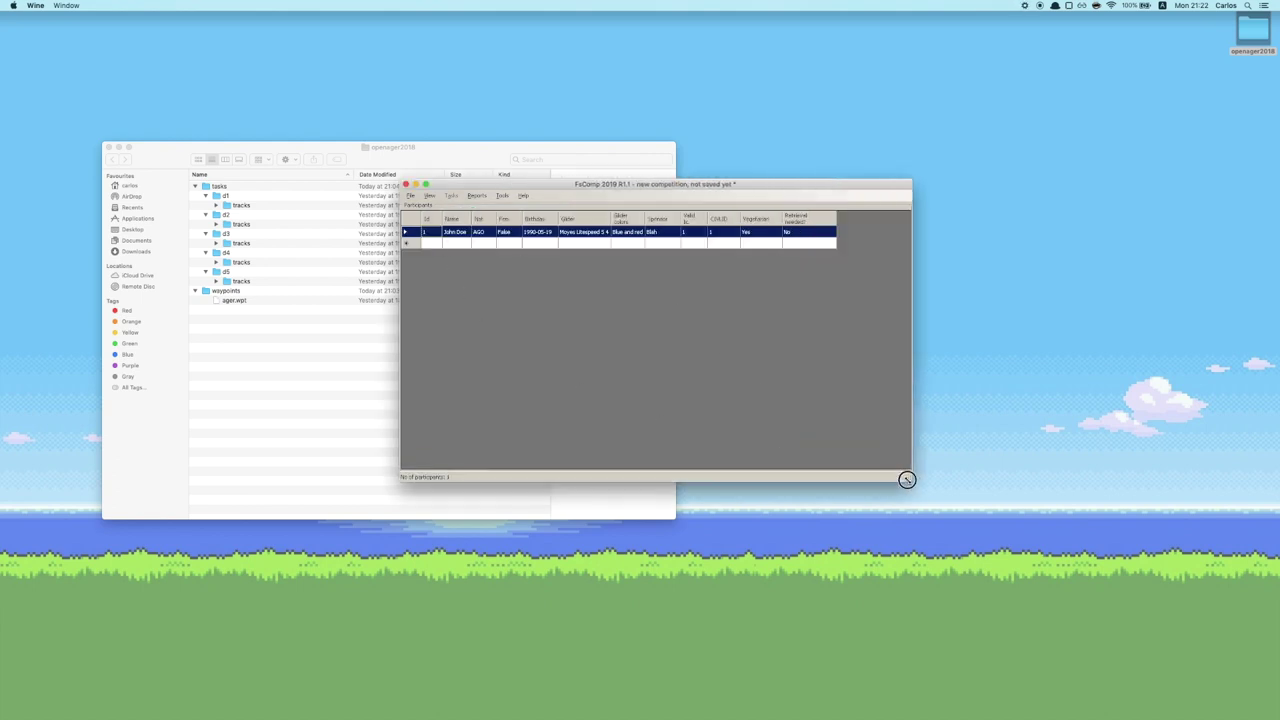
# - Add participant Id 2, entering the pilot's name, with Faroe Islands as the nation
pyautogui.doubleClick(424, 243)
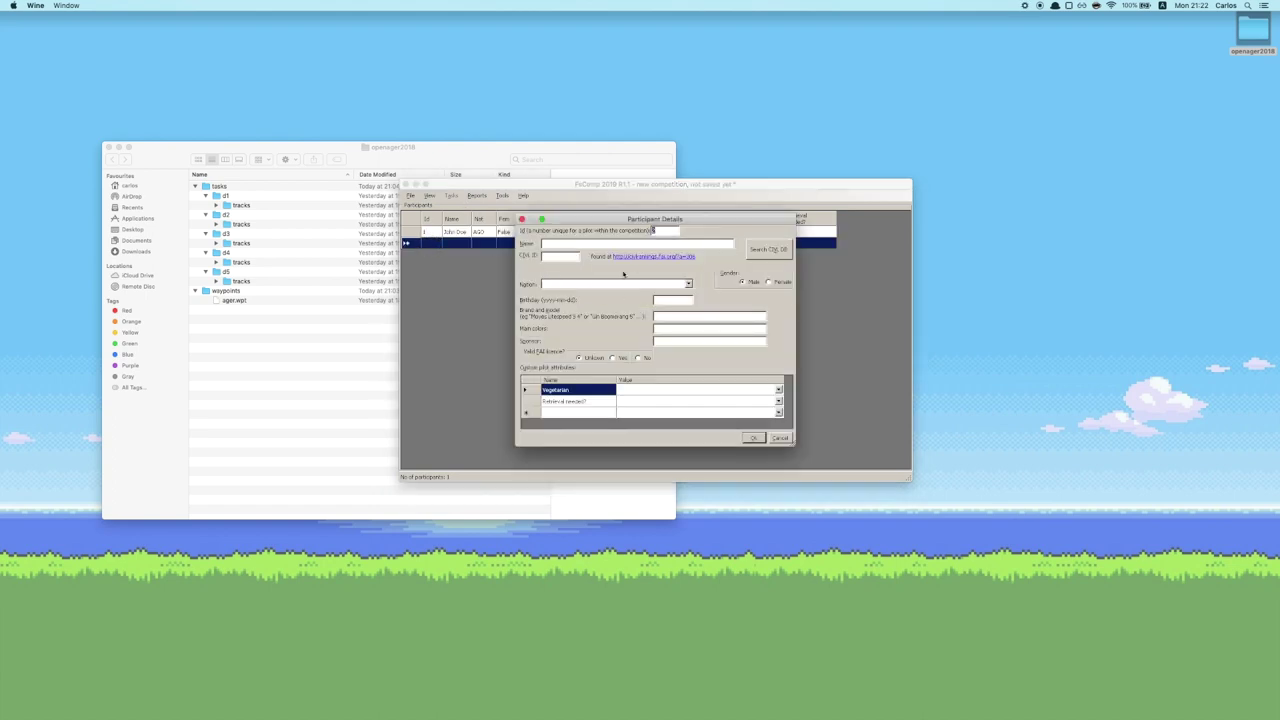
pyautogui.write('2')
pyautogui.click(575, 243)
pyautogui.write('Tim')
pyautogui.press('Tab')
pyautogui.click(688, 284)
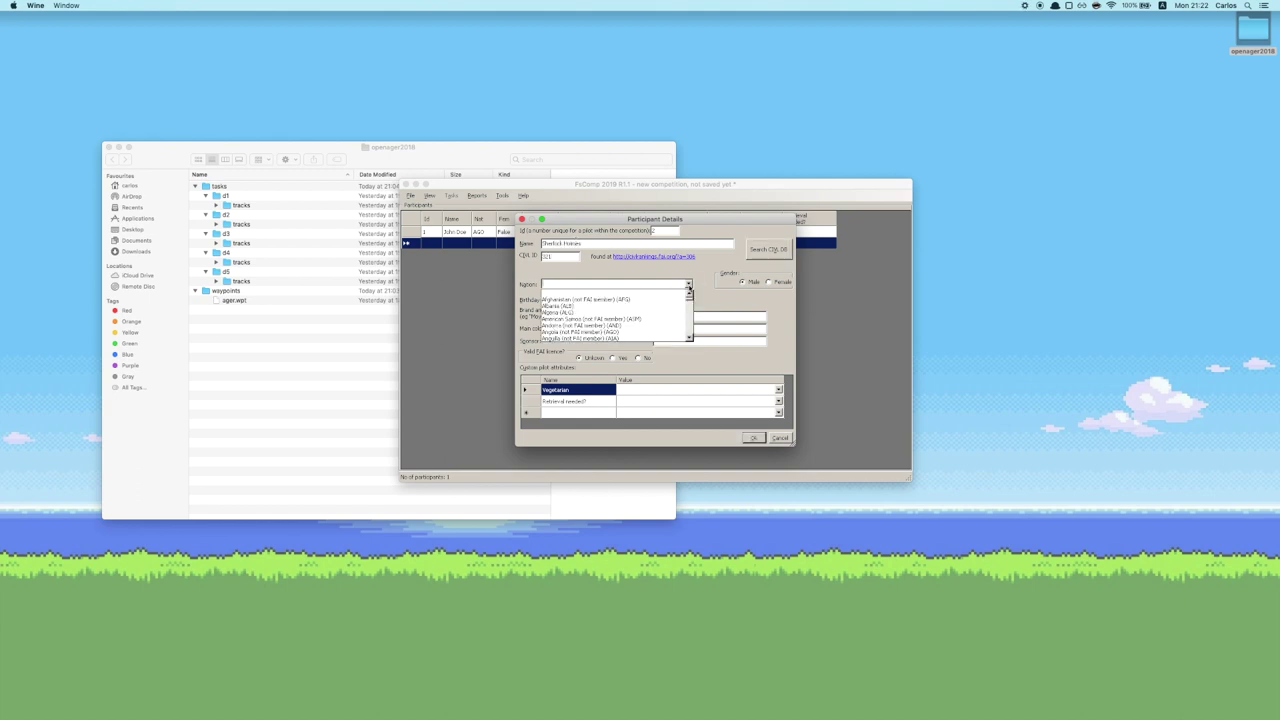
pyautogui.moveTo(689, 296); pyautogui.dragTo(689, 306)
pyautogui.click(639, 321)
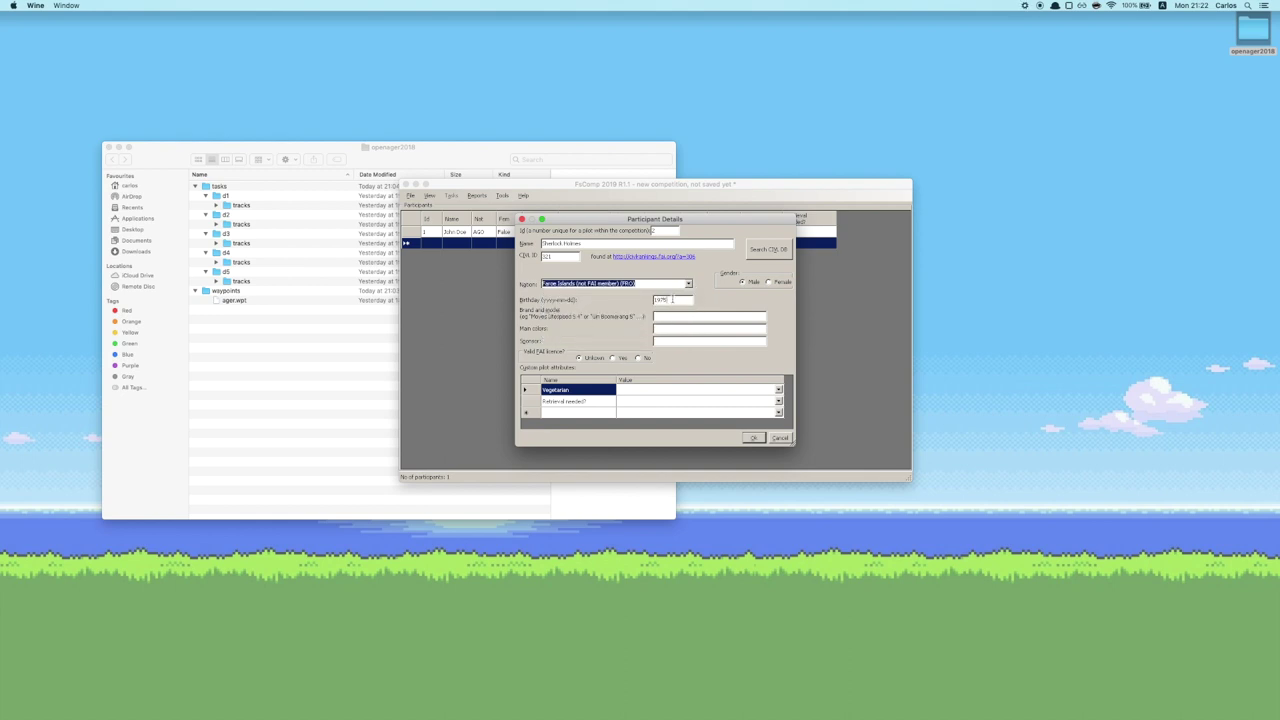
# - Fill in birthday 1975, Wills Wing T2C glider, black and white colours, Vegetarian No, Retrieval Yes
pyautogui.click(672, 299)
pyautogui.write('1975-12')
pyautogui.write('Alfa Wing')
pyautogui.write('black and white')
pyautogui.click(778, 390)
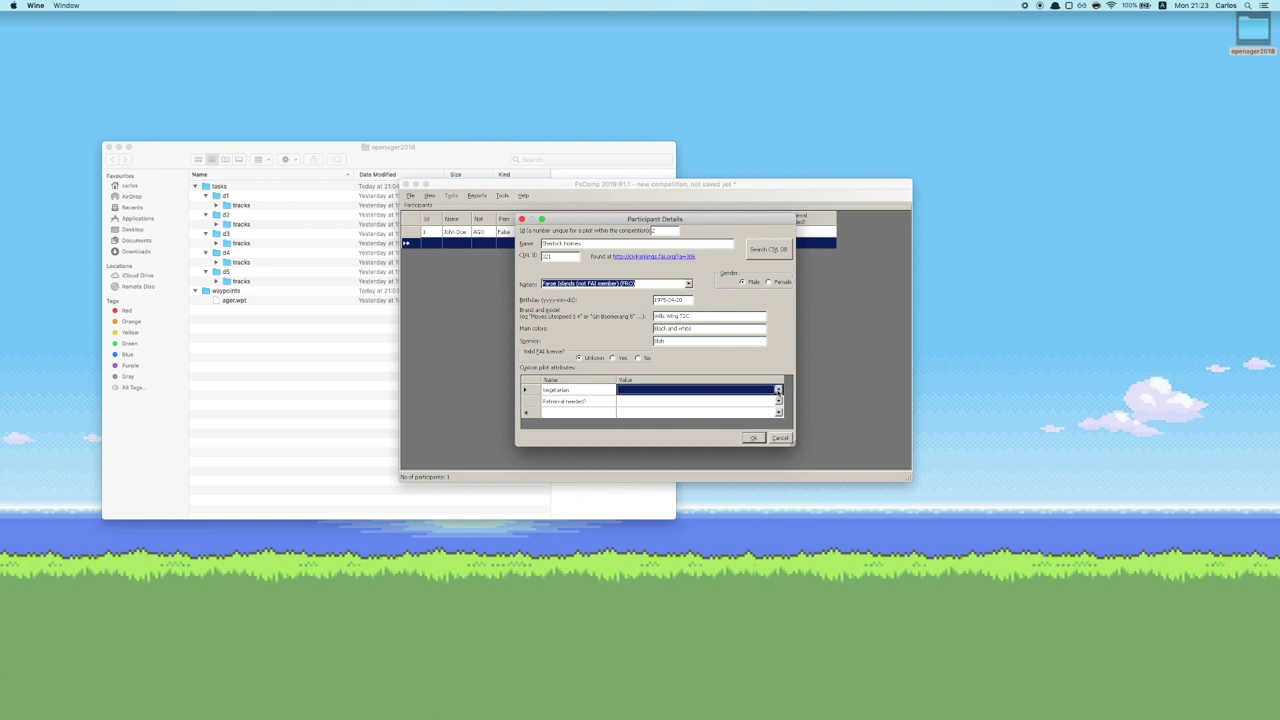
pyautogui.click(742, 394)
pyautogui.write('No')
pyautogui.press('Return')
pyautogui.write('Yes')
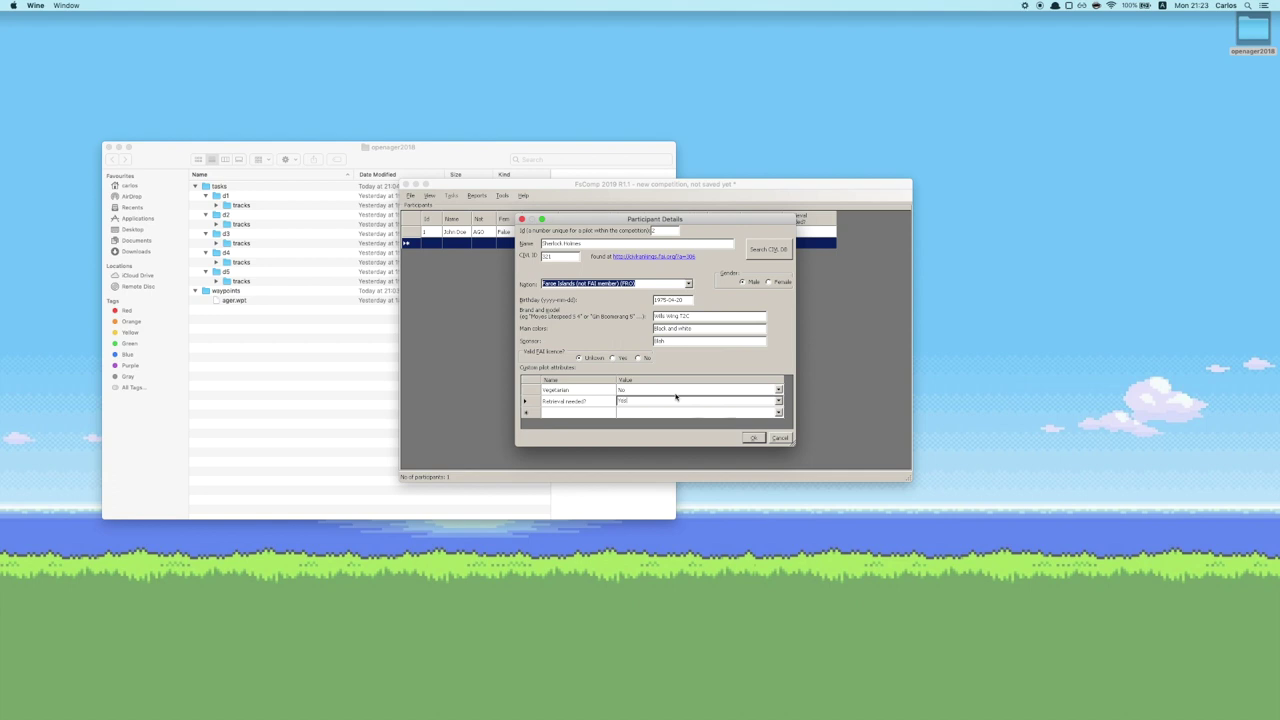
pyautogui.click(568, 412)
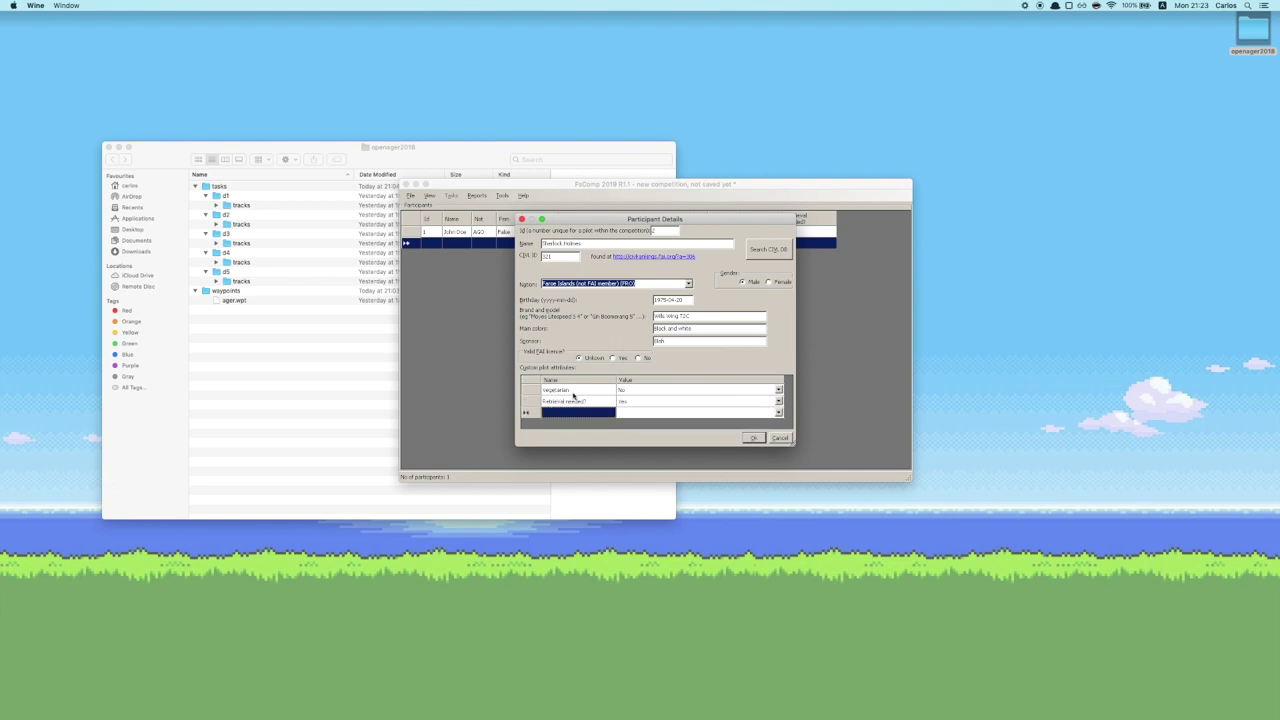
pyautogui.click(754, 438)
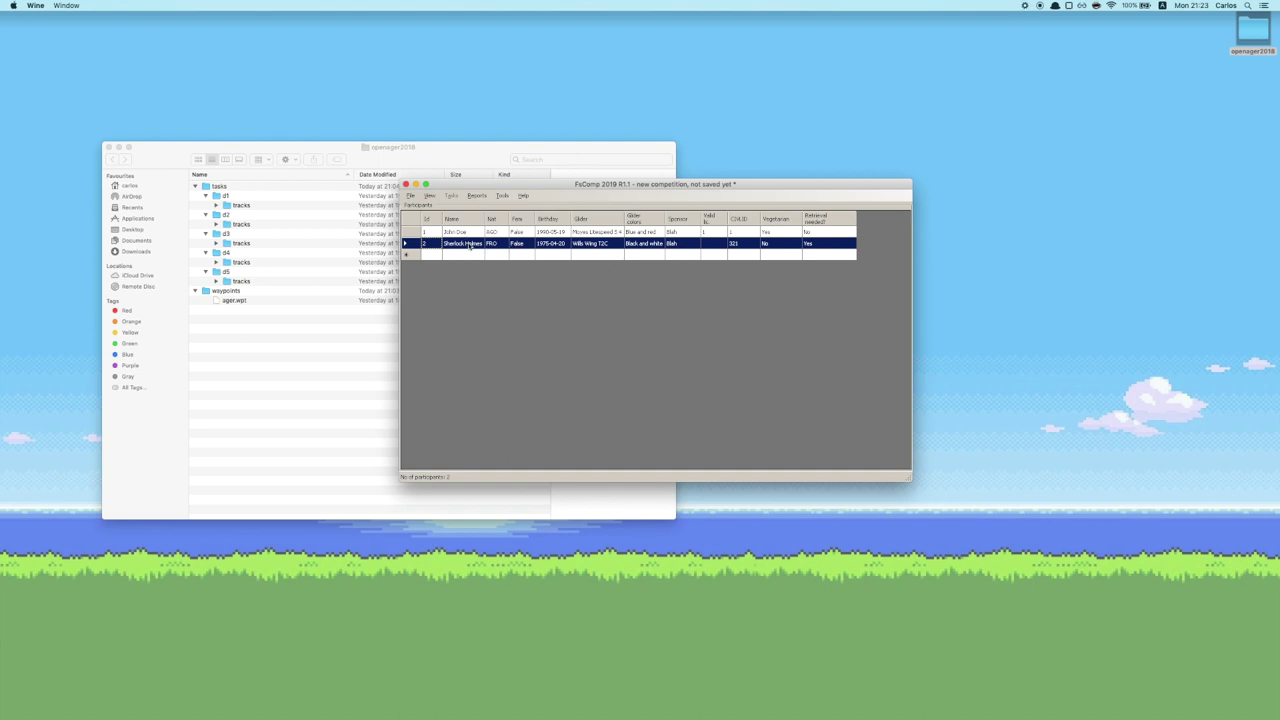
# - Reopen pilot 2's details, record Valid FAI licence as Yes, and confirm
pyautogui.doubleClick(592, 248)
pyautogui.press('Escape')
pyautogui.doubleClick(461, 245)
pyautogui.press('Escape')
pyautogui.click(467, 245)
pyautogui.doubleClick(467, 245)
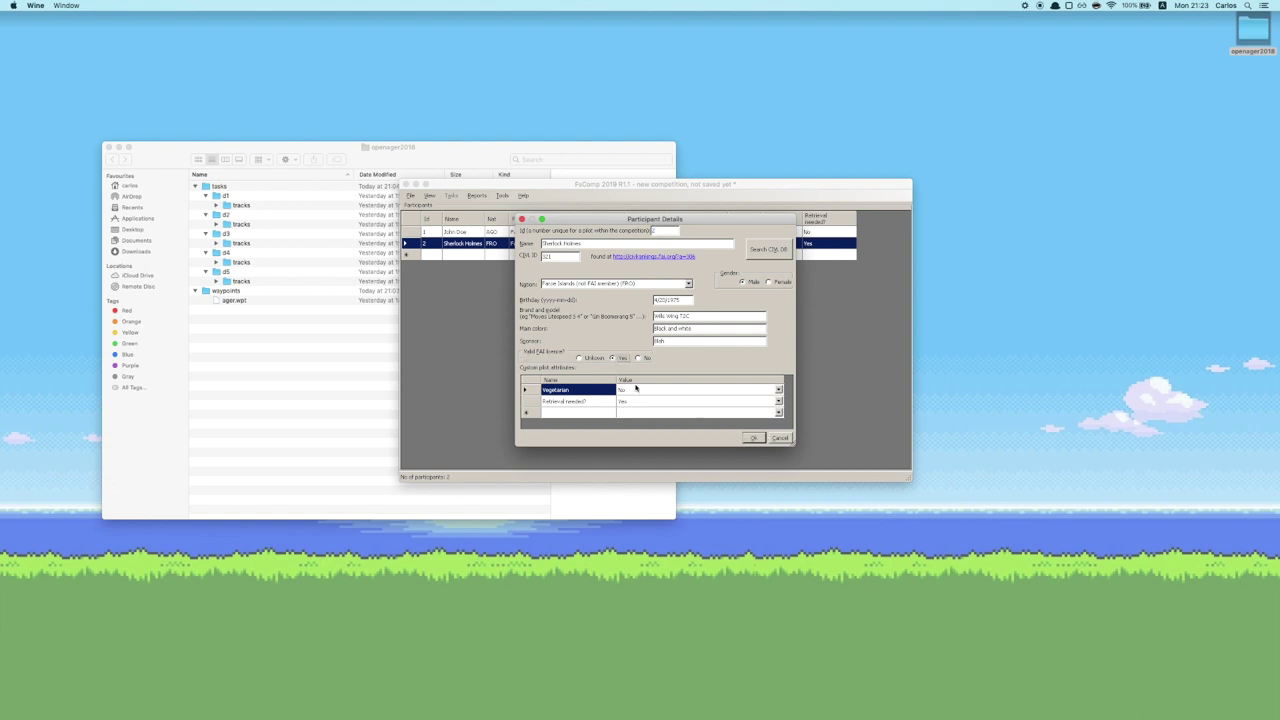
pyautogui.click(748, 439)
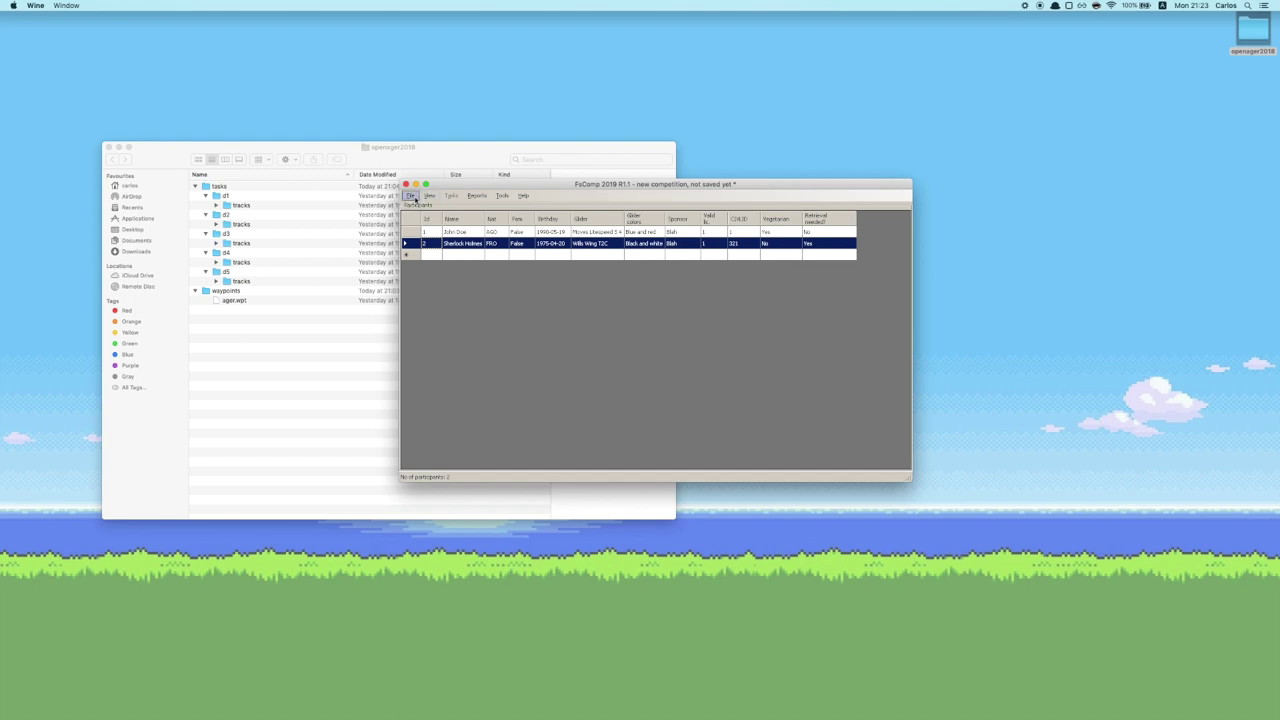
# - Start Save Competition As in Desktop/openager2018 with the file name Open Ager 2018 Class 1
pyautogui.click(416, 199)
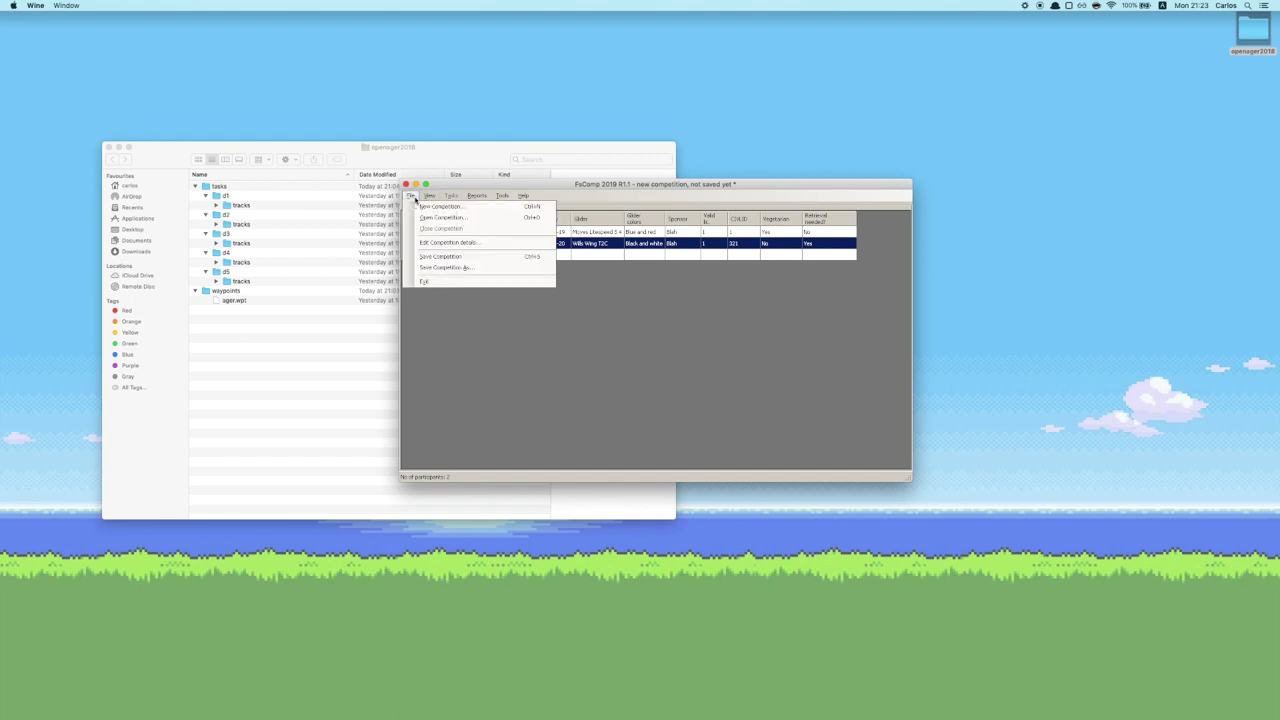
pyautogui.click(466, 268)
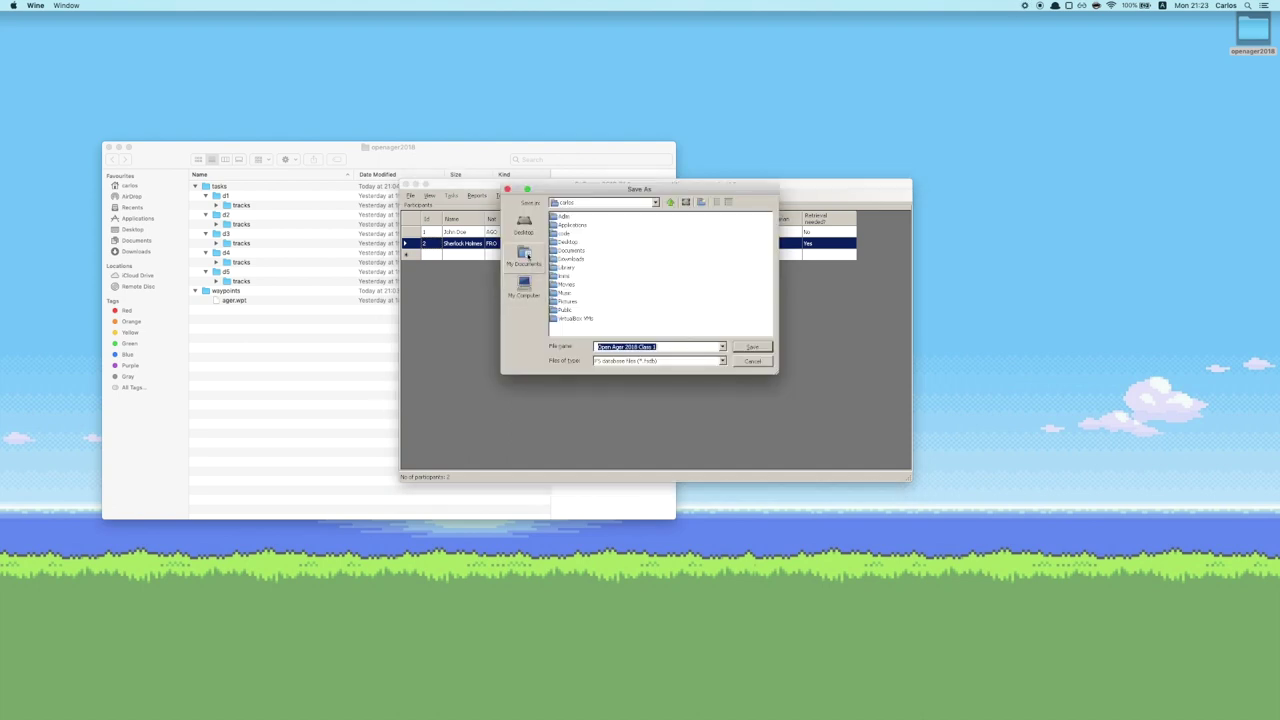
pyautogui.doubleClick(565, 243)
pyautogui.doubleClick(577, 218)
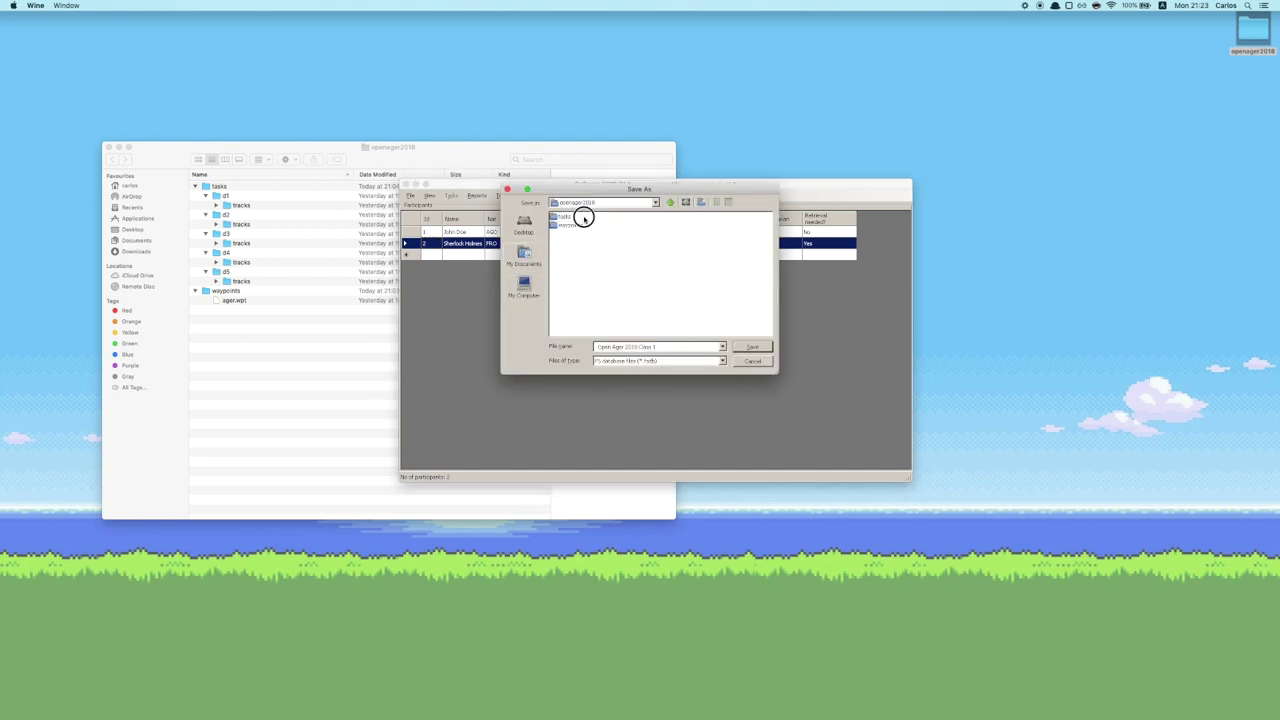
pyautogui.click(611, 346)
pyautogui.click(611, 346)
pyautogui.click(560, 246)
# - Cancel the save, create a class-1 folder in openager2018, and move tasks into it
pyautogui.click(753, 362)
pyautogui.click(222, 316)
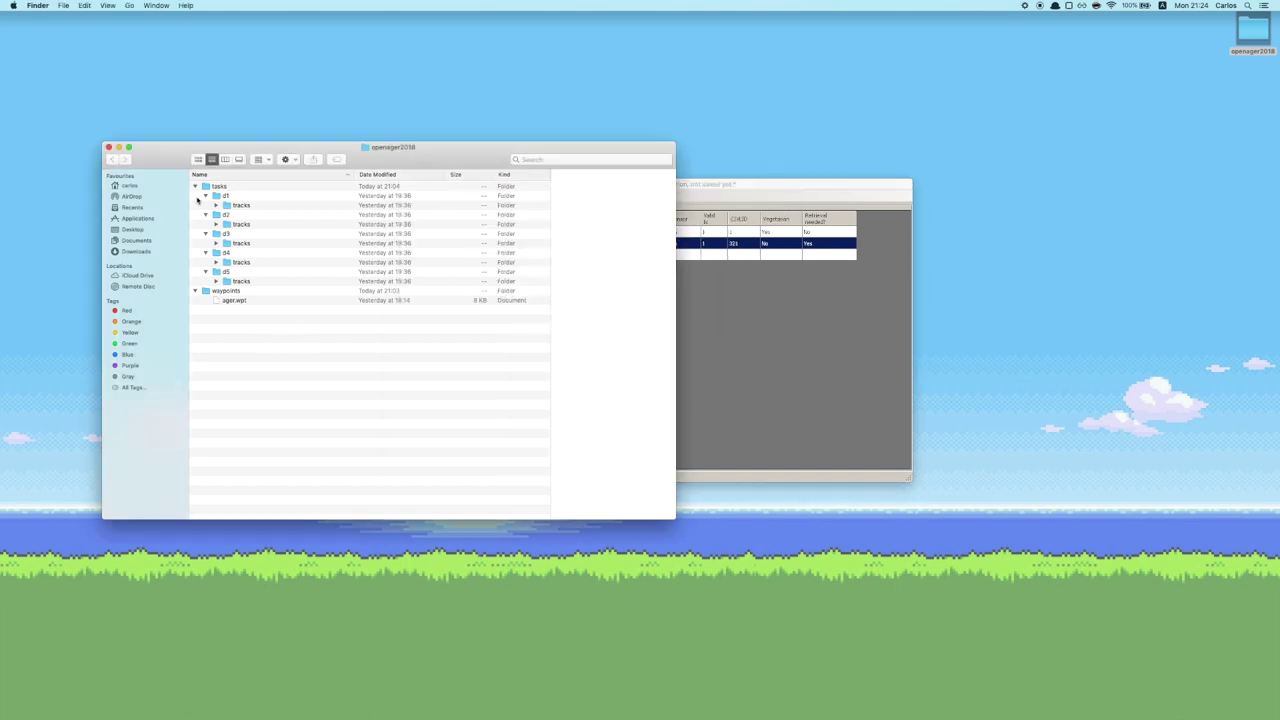
pyautogui.click(195, 186)
pyautogui.rightClick(206, 228)
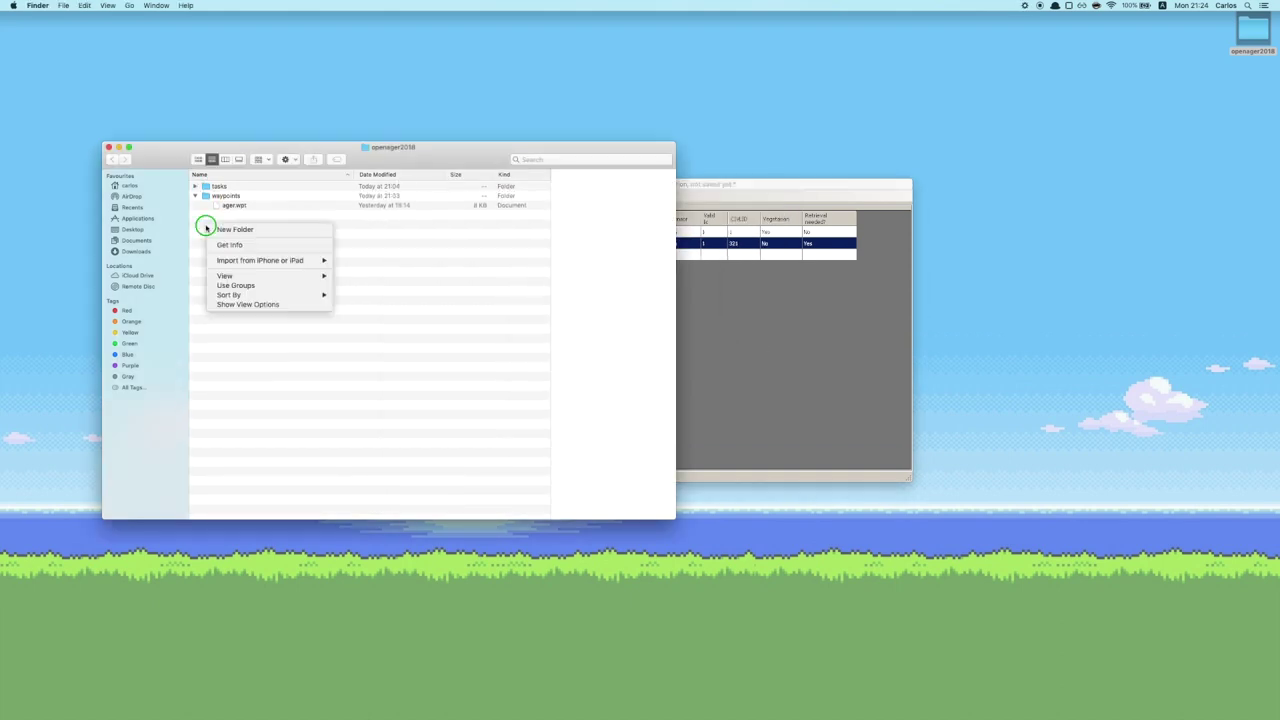
pyautogui.click(283, 231)
pyautogui.write('class-1')
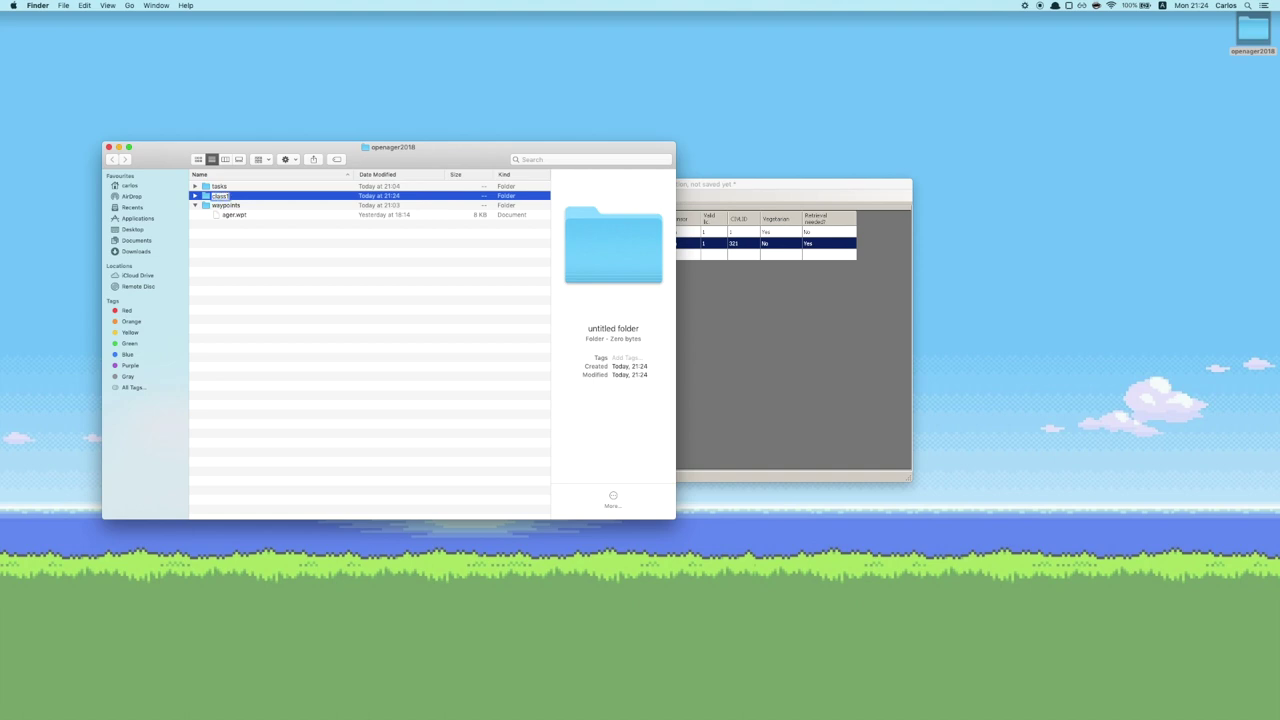
pyautogui.press('Return')
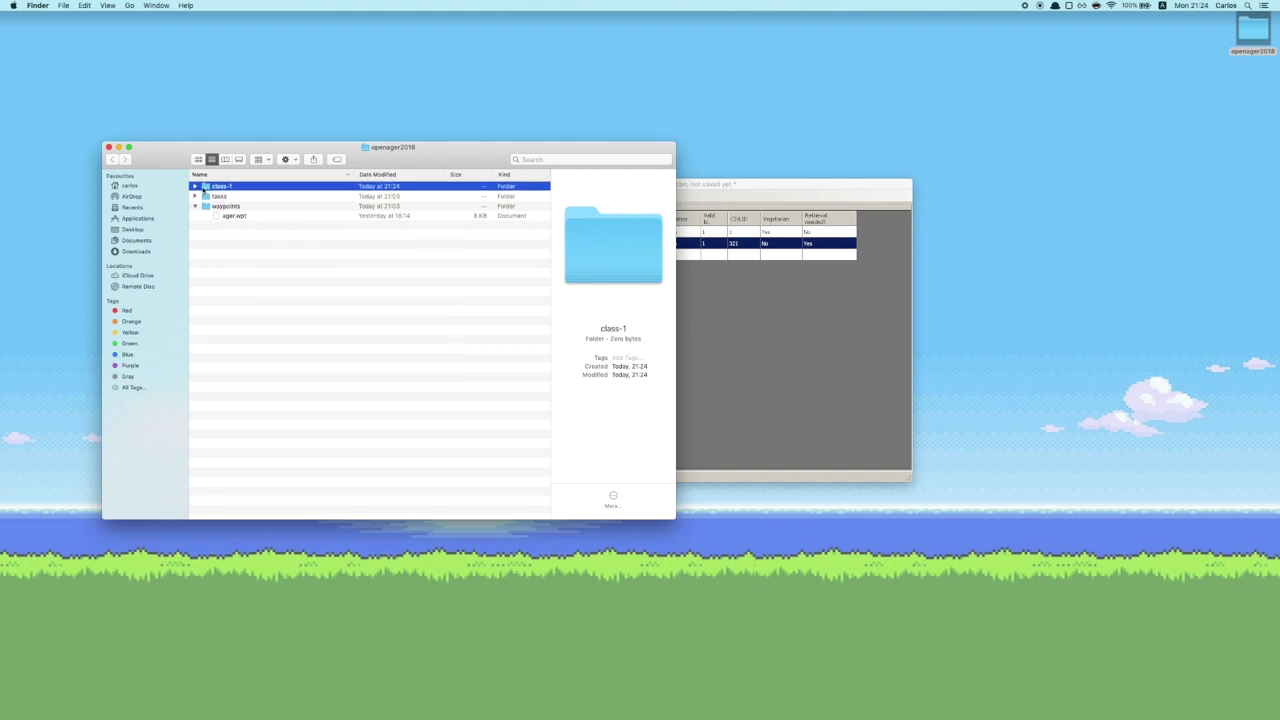
pyautogui.keyDown('shift'); pyautogui.click(214, 196); pyautogui.keyUp('shift')
pyautogui.moveTo(214, 199); pyautogui.dragTo(212, 187)
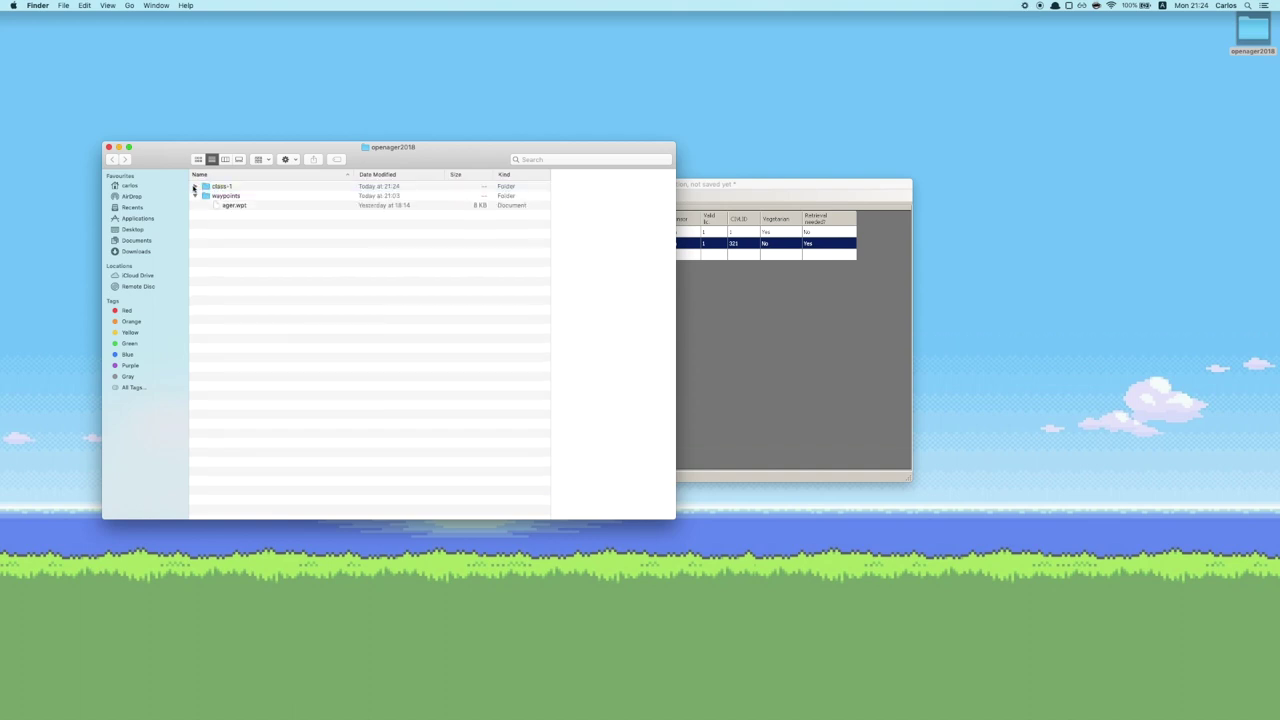
# - Create a class-1-sport folder and check that class-1 now holds the tasks folder
pyautogui.click(196, 196)
pyautogui.press('super+shift+n')
pyautogui.write('class-2')
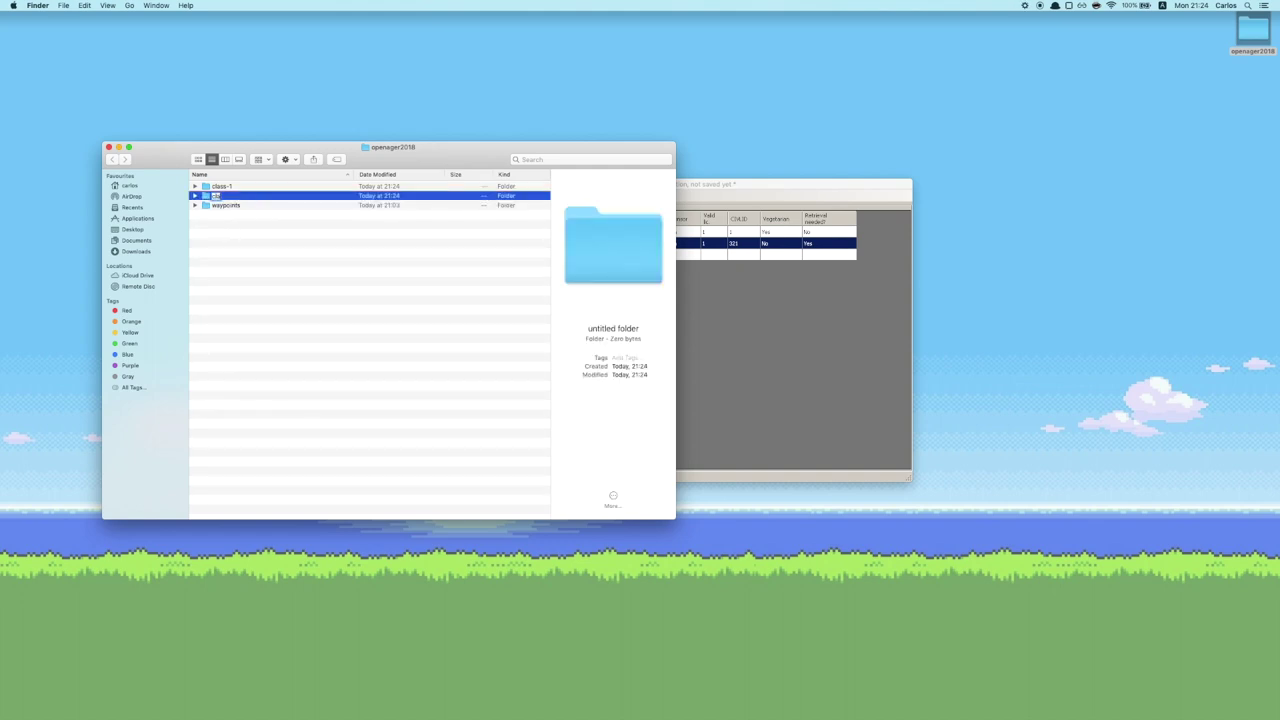
pyautogui.write('-sport')
pyautogui.press('Return')
pyautogui.click(216, 223)
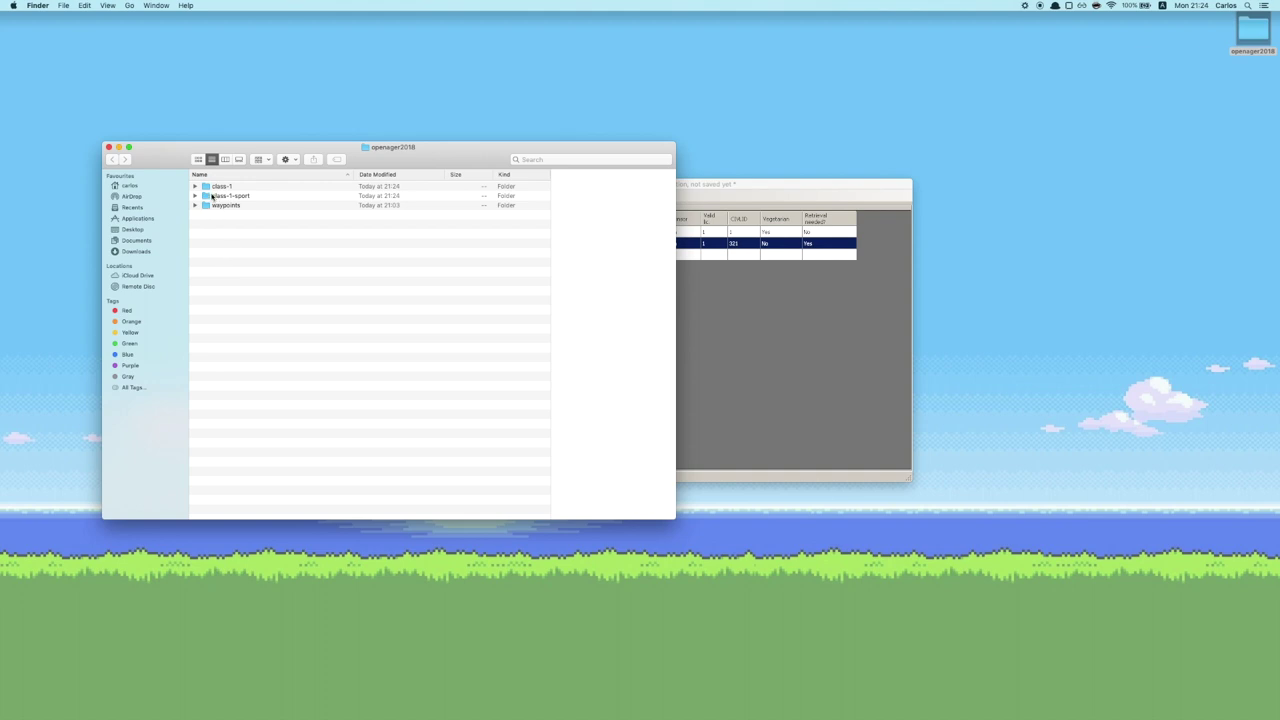
pyautogui.click(195, 187)
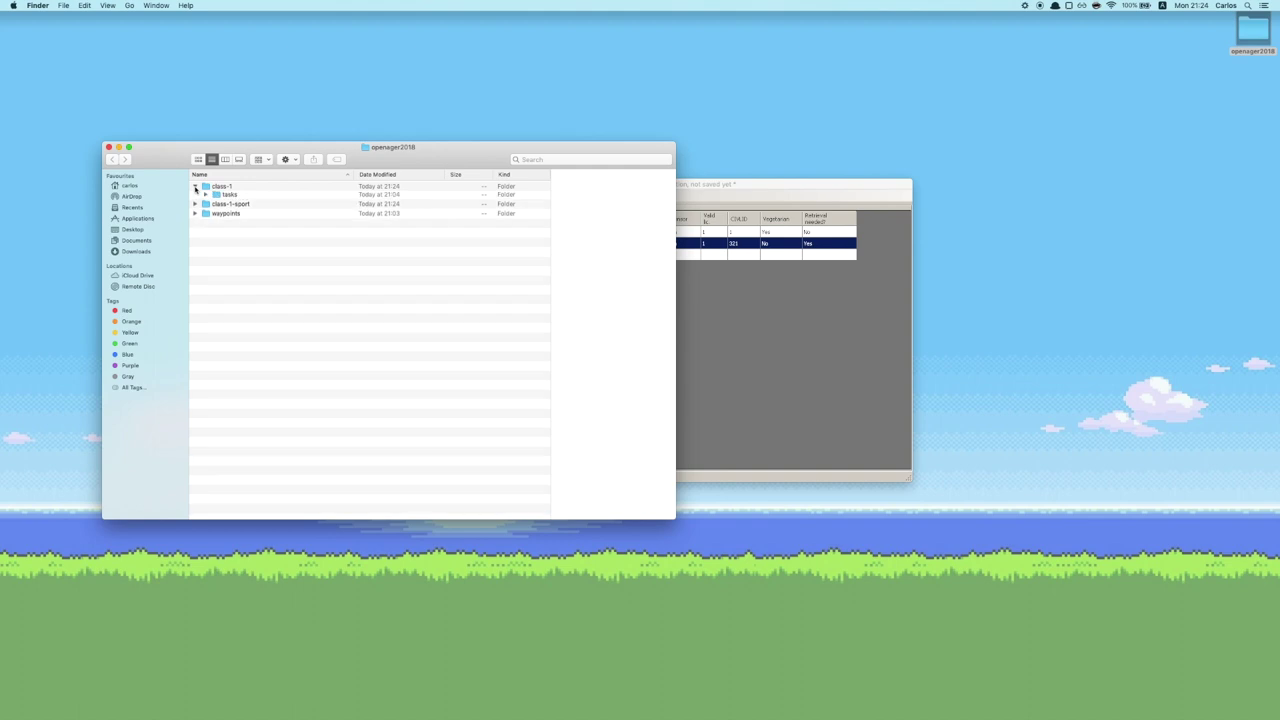
pyautogui.click(206, 196)
pyautogui.click(206, 196)
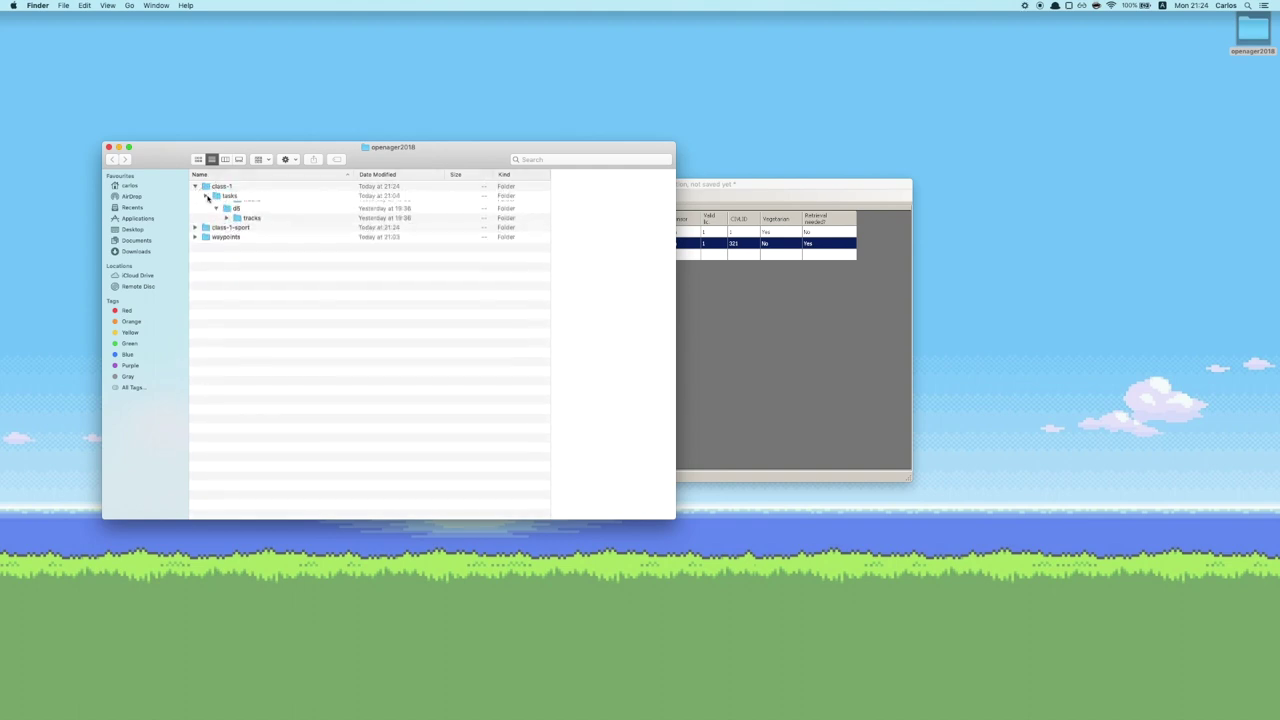
pyautogui.click(195, 187)
pyautogui.press('super+Tab')
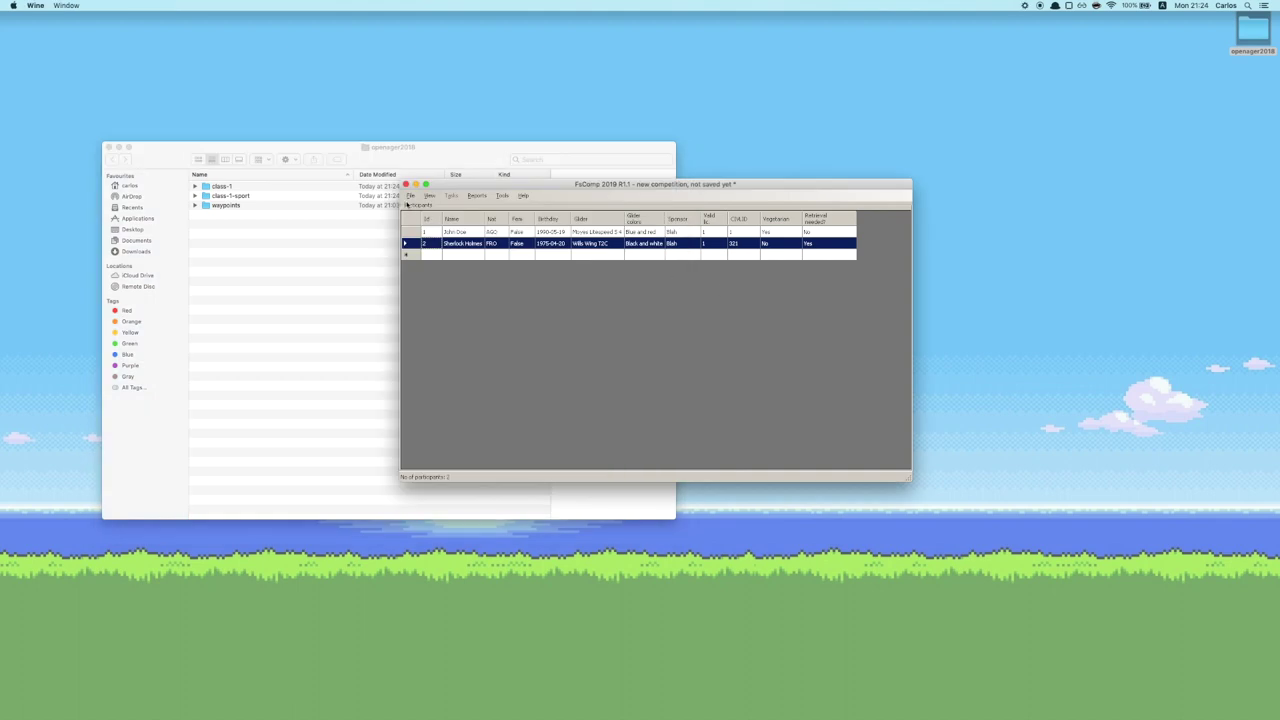
# - Save the competition into openager2018/class-1 as 'Open Ager 2018 Class 1'
pyautogui.click(410, 195)
pyautogui.click(466, 268)
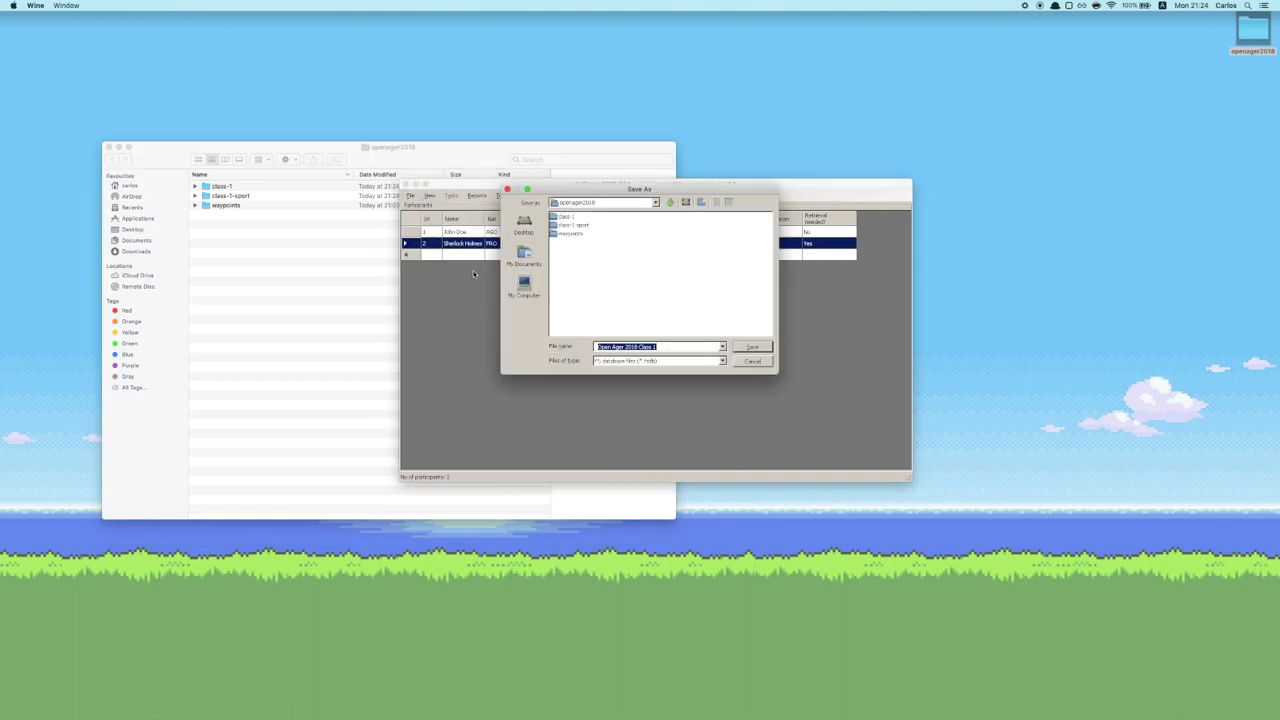
pyautogui.click(564, 217)
pyautogui.doubleClick(564, 217)
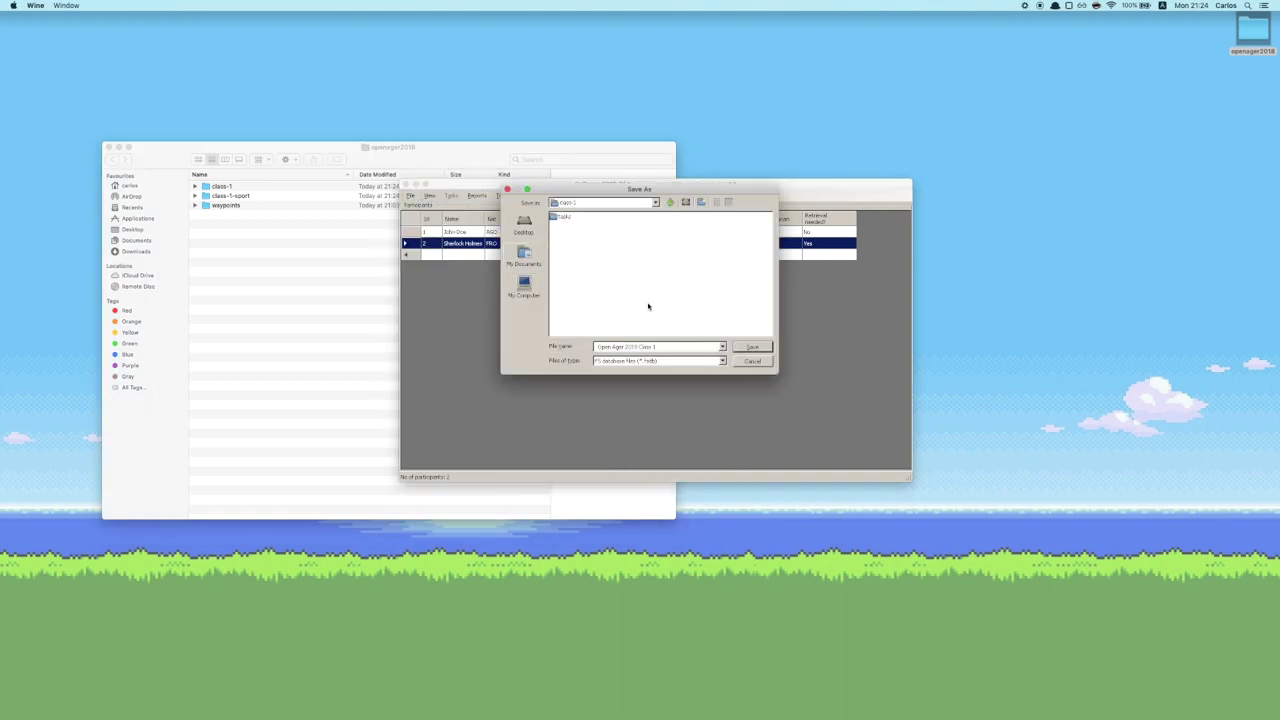
pyautogui.click(752, 347)
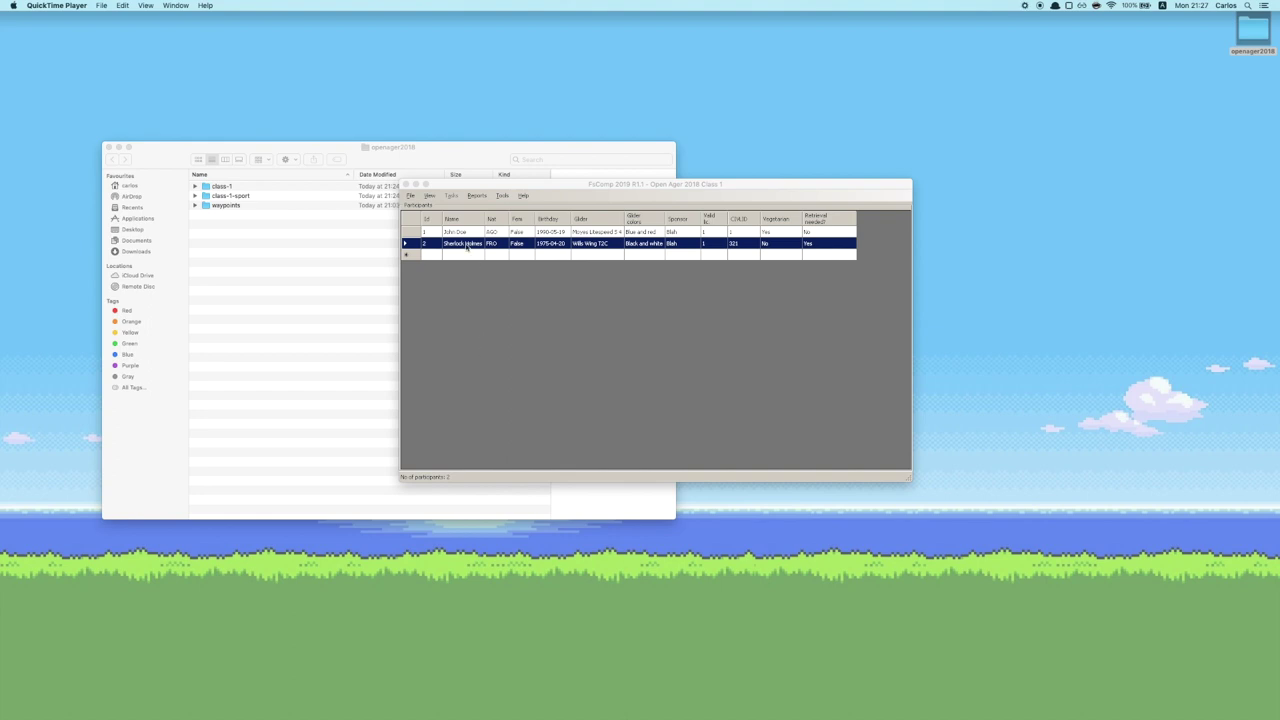
pyautogui.click(451, 200)
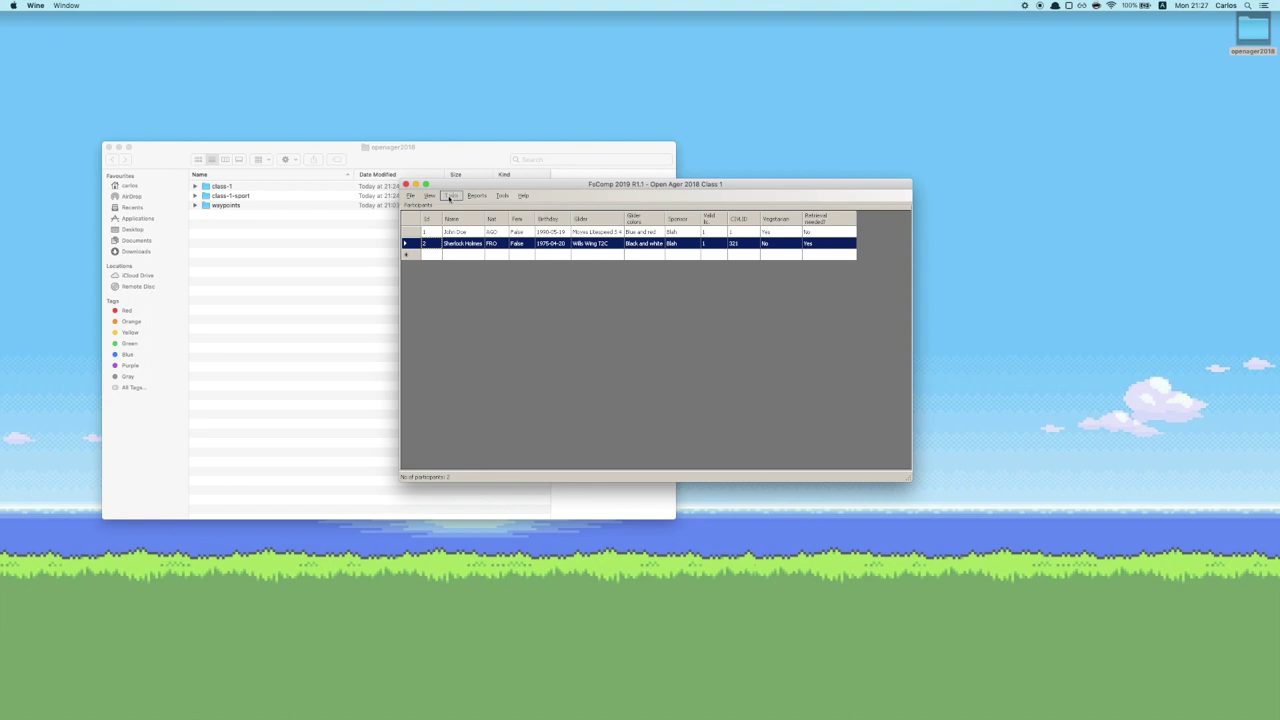
# - Switch to the Tasks view and choose New task to begin the first task definition
pyautogui.click(456, 197)
pyautogui.click(430, 196)
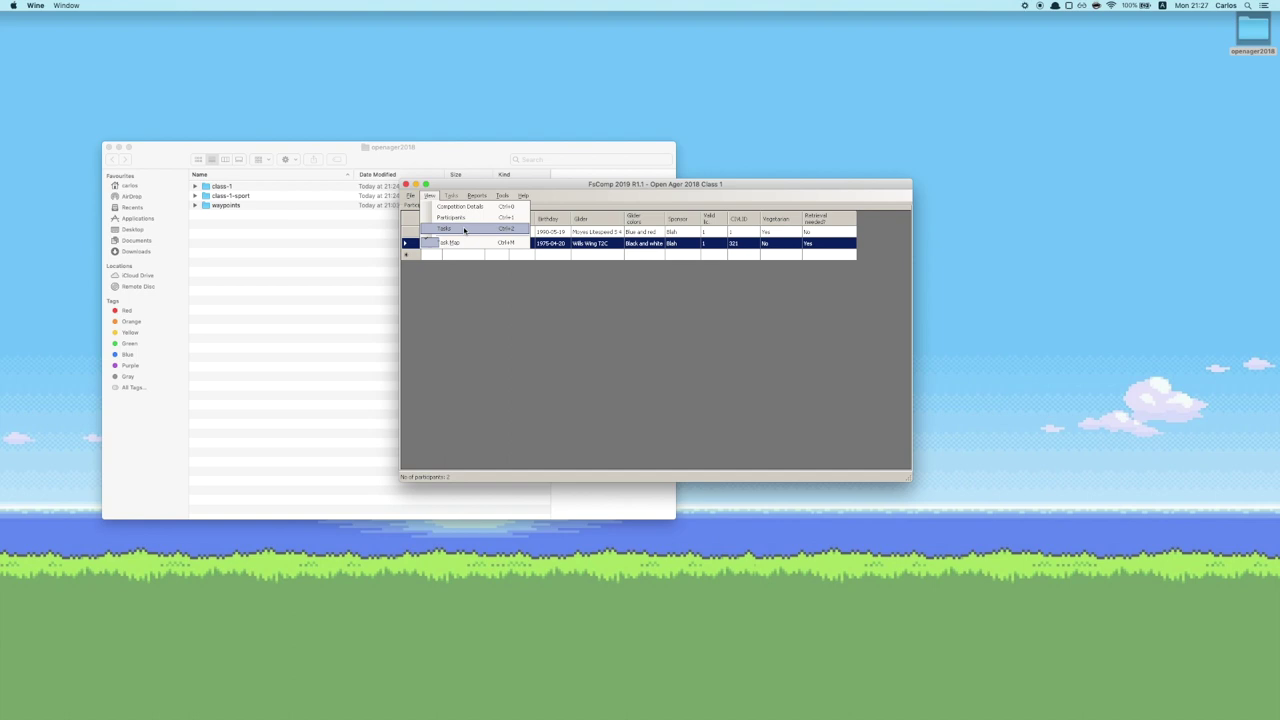
pyautogui.click(464, 230)
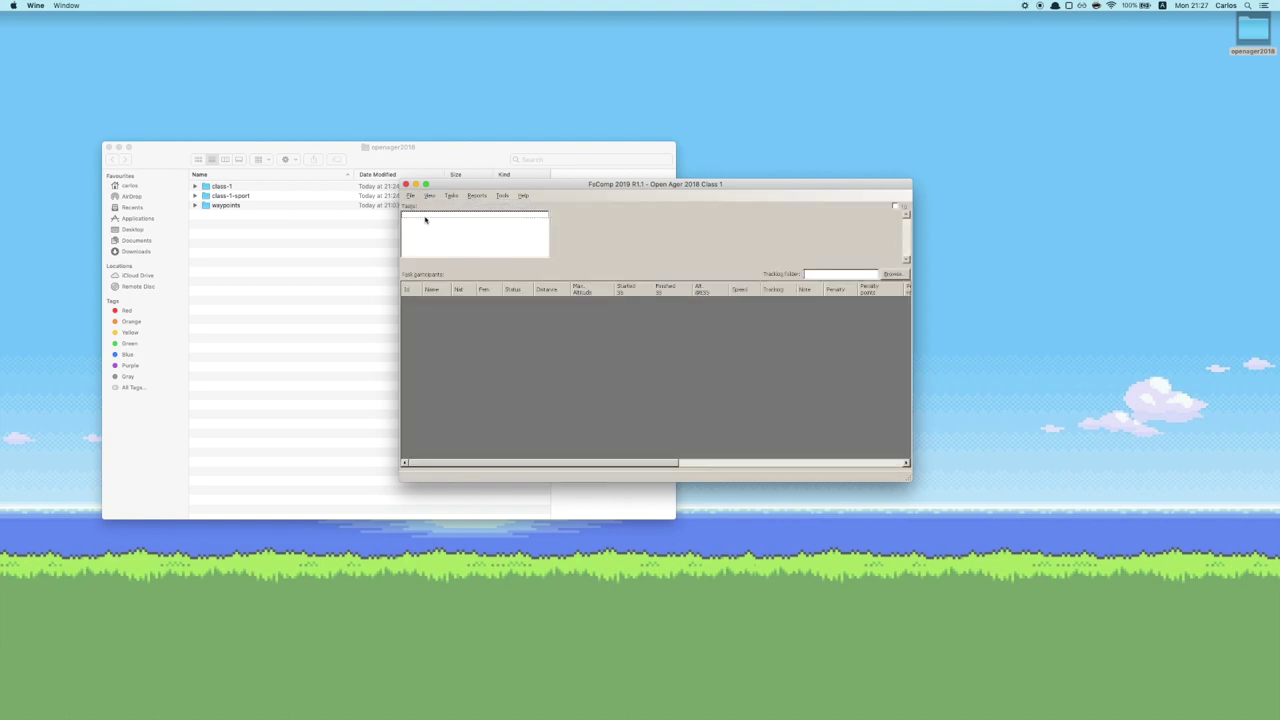
pyautogui.click(452, 196)
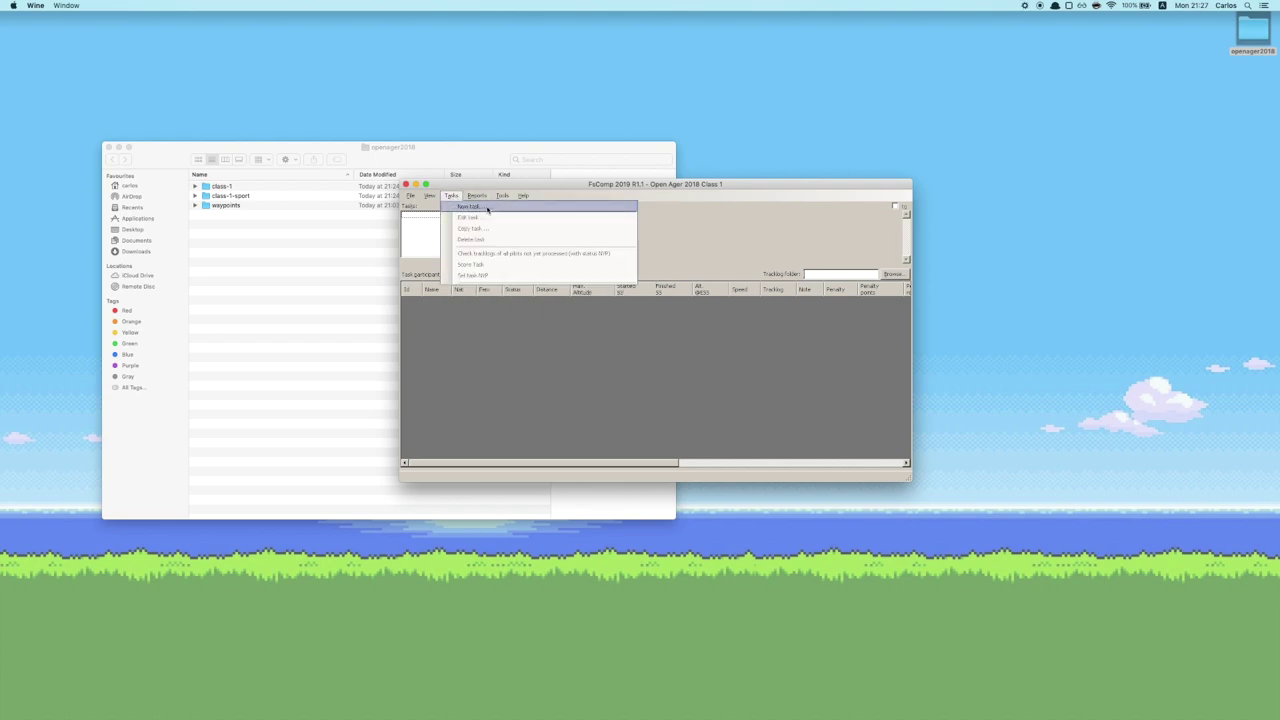
pyautogui.click(485, 207)
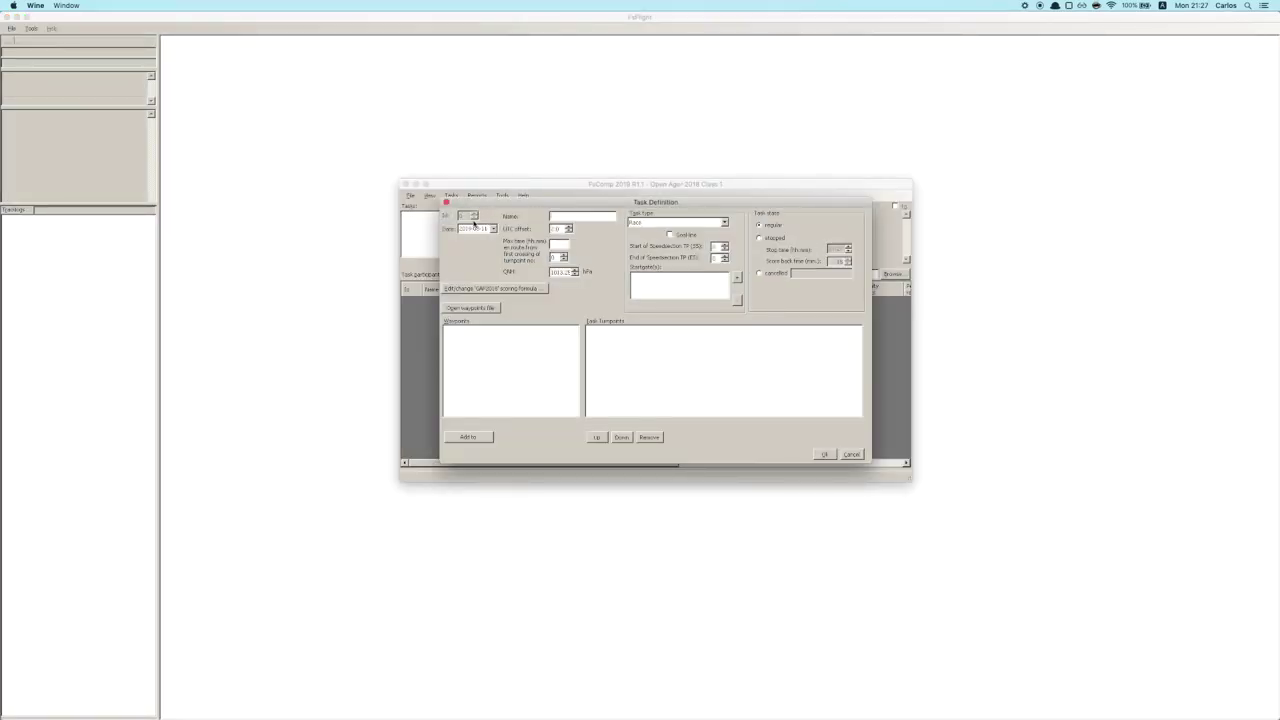